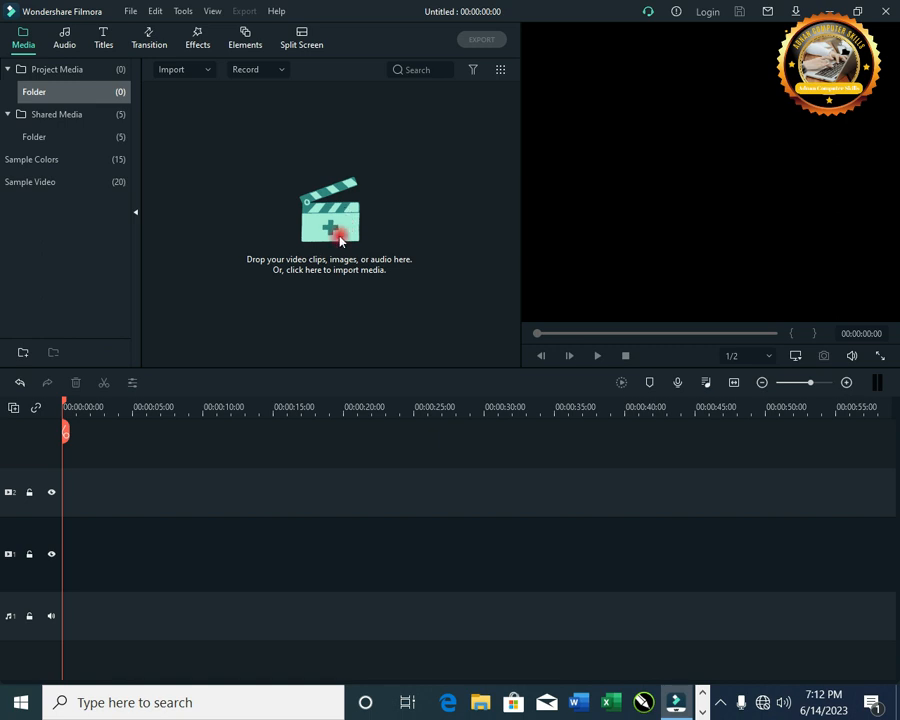
Step: Import the DHOLAI KARO GA MA ASI KA video from the Videos folder into the project media
left_click(340, 240)
left_click(110, 298)
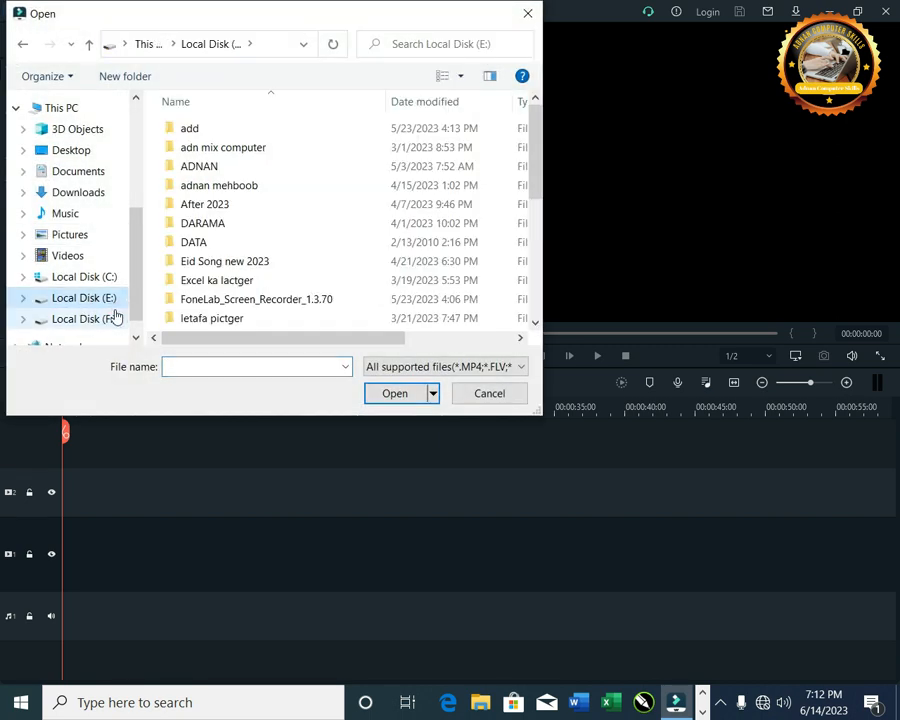
left_click(92, 318)
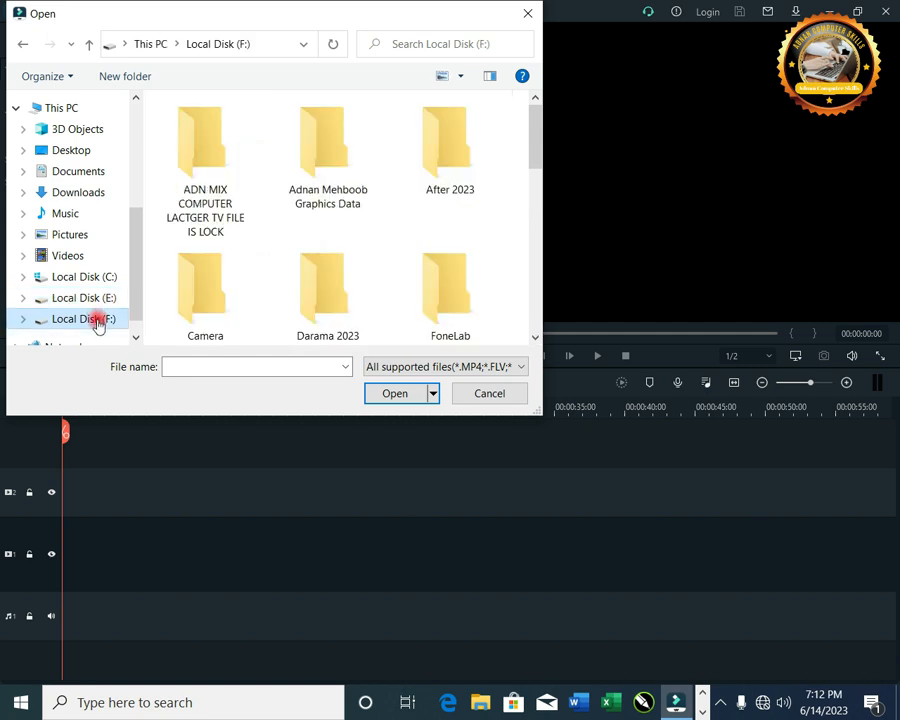
left_click(68, 255)
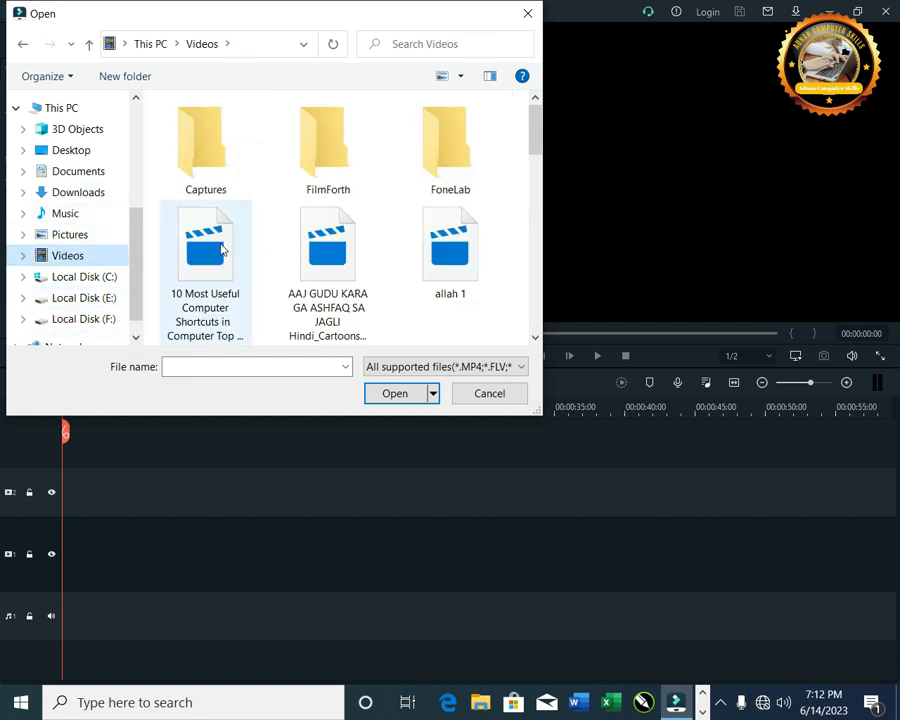
left_click_drag(535, 137, 494, 208)
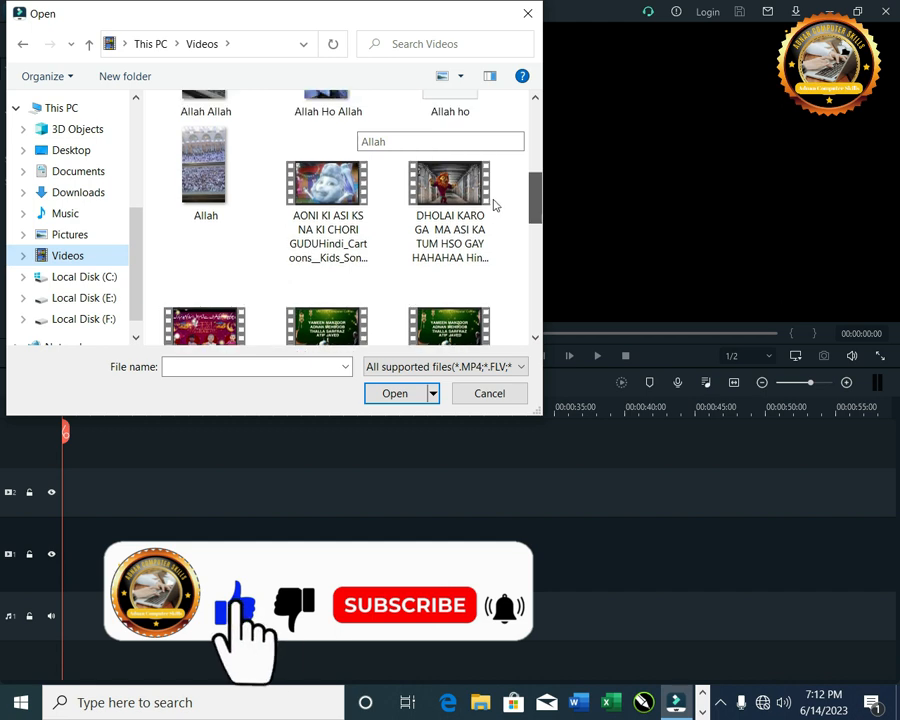
scroll(490, 190, "up", 3)
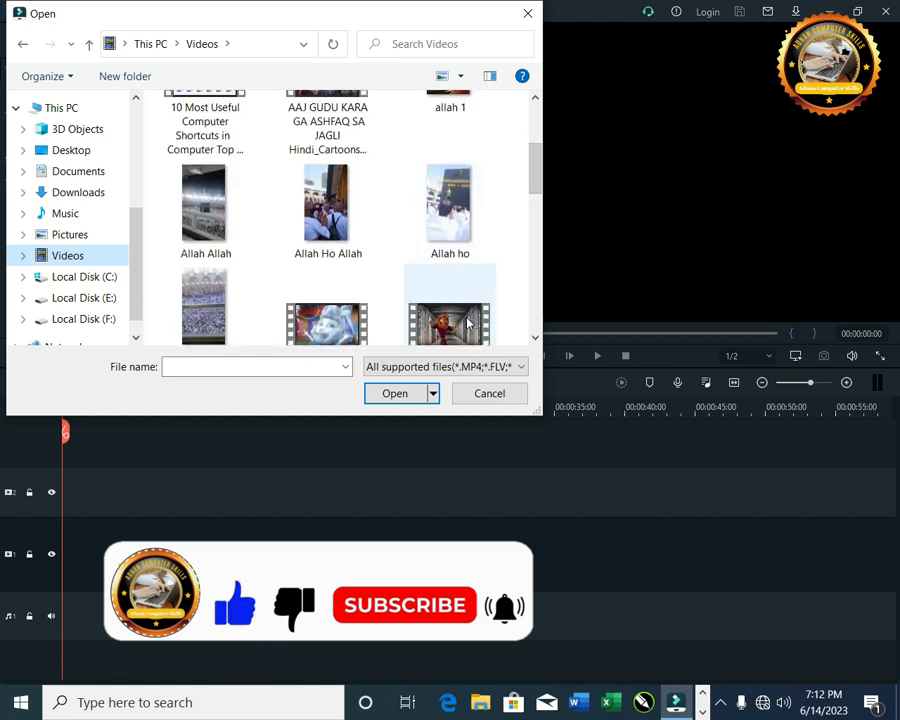
left_click(467, 322)
double_click(460, 313)
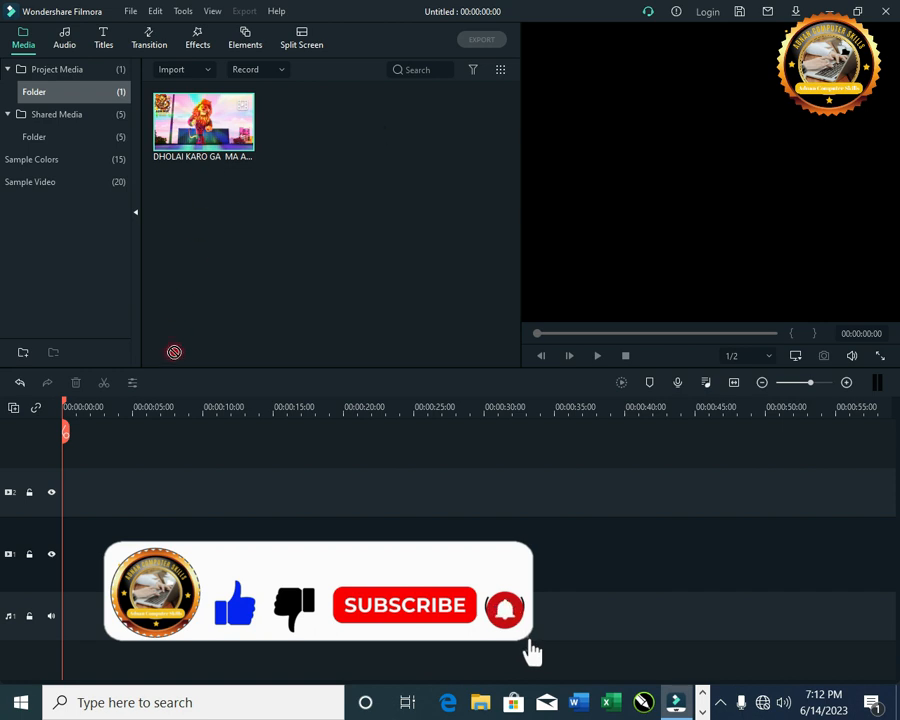
Step: Place the cartoon video on the timeline and match the project settings to the media's 640 x 360 25fps
left_click_drag(174, 352, 66, 432)
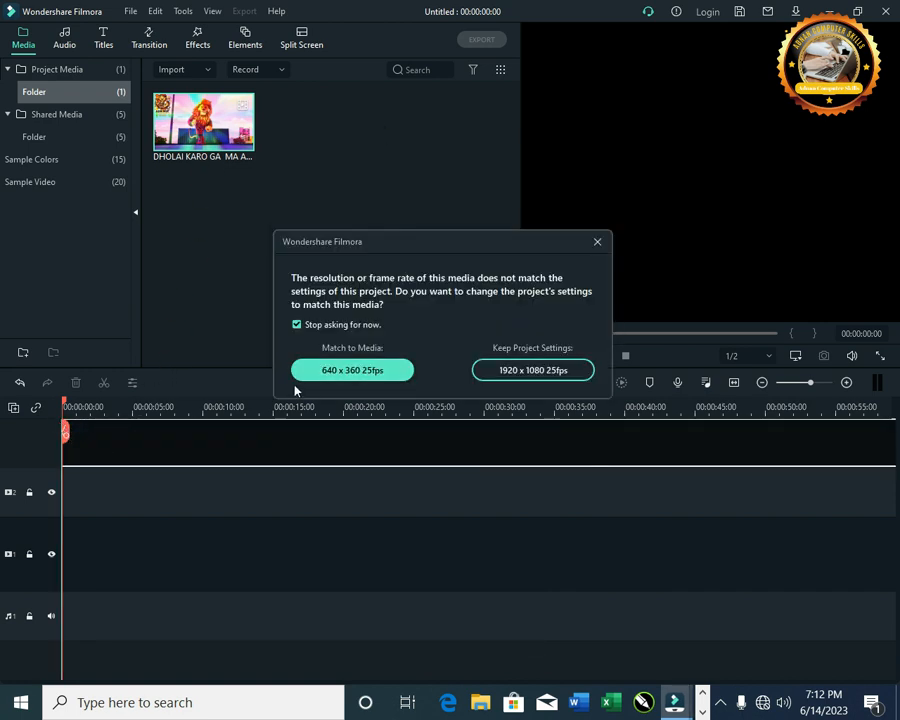
left_click(350, 369)
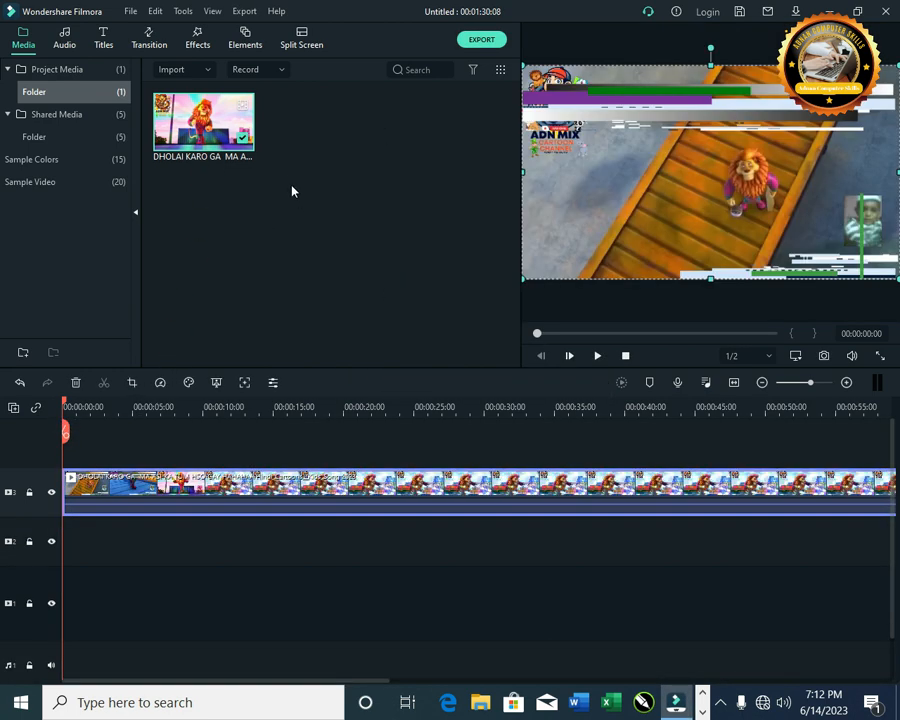
Step: Import the Eid_Mubarak_Green_Screen_Text_Animation clip from the New 2023 Downoad Video Data folder on Local Disk F
right_click(343, 133)
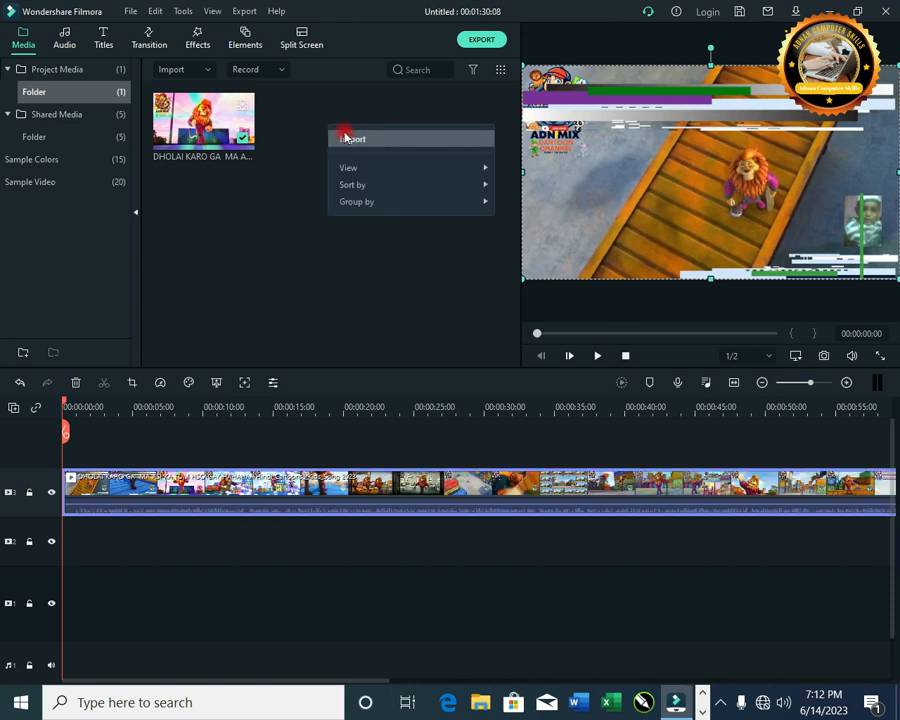
left_click(344, 137)
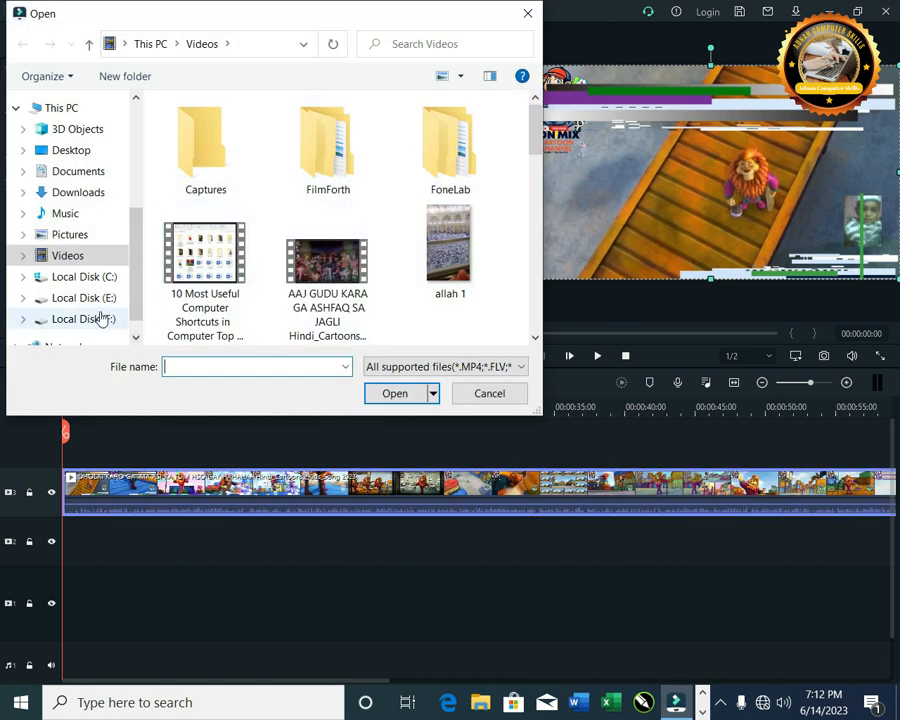
left_click(101, 318)
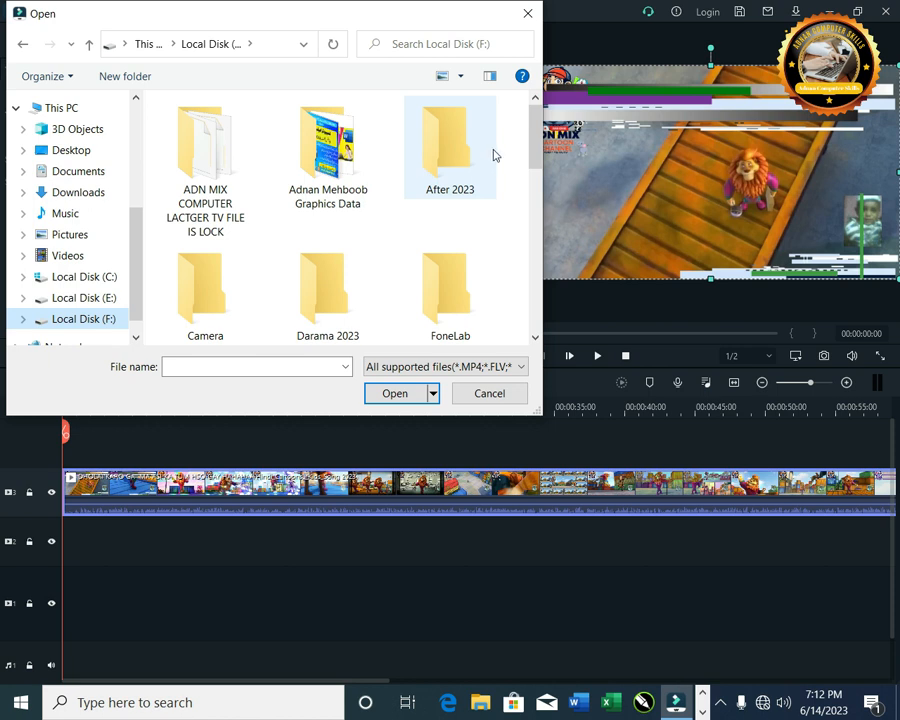
scroll(350, 160, "down", 2)
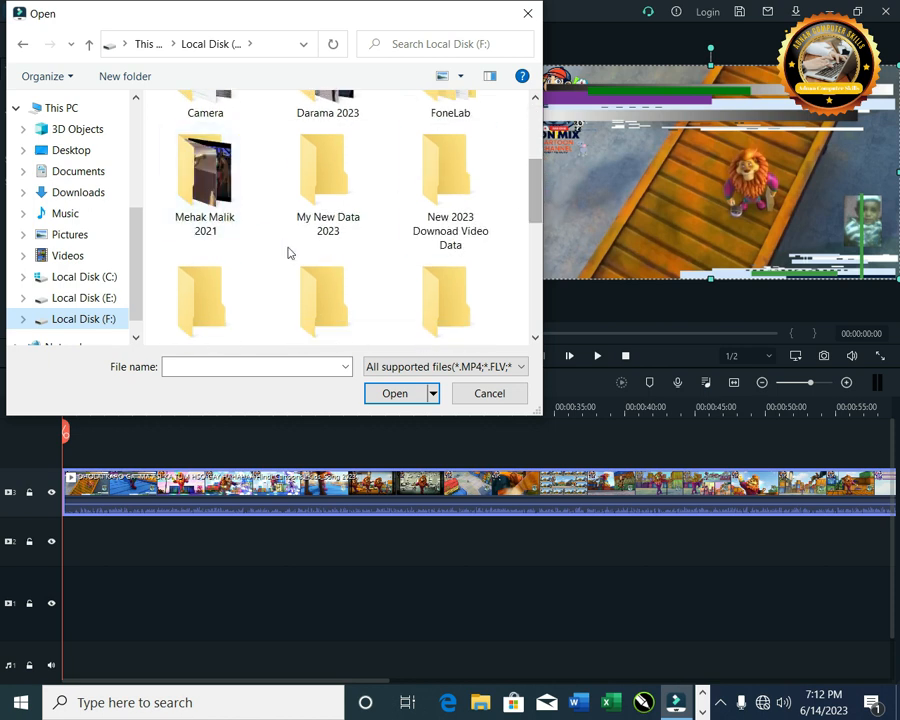
double_click(467, 178)
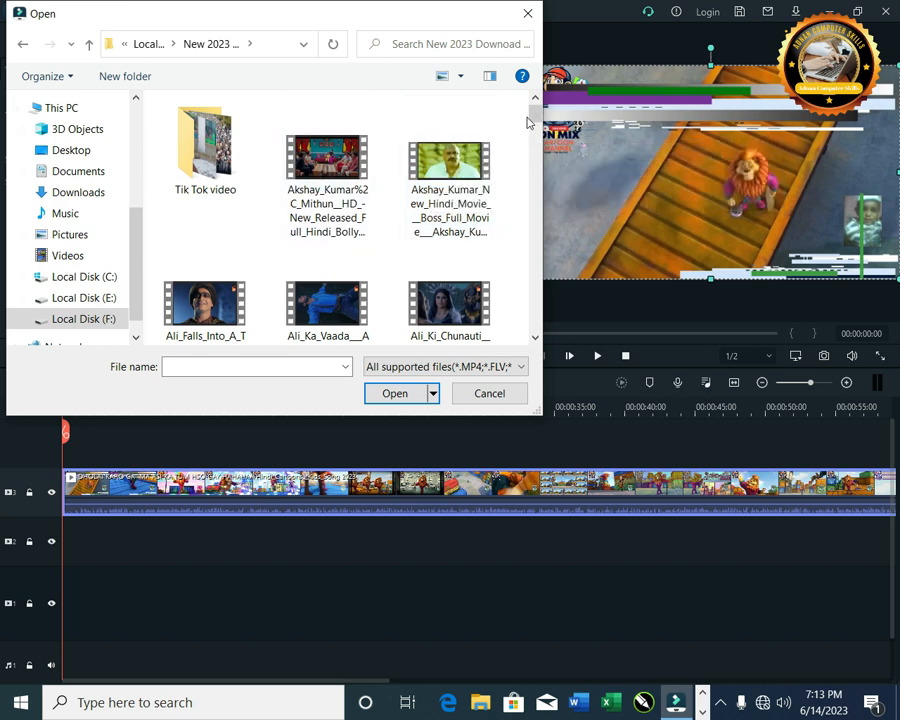
left_click_drag(533, 118, 539, 146)
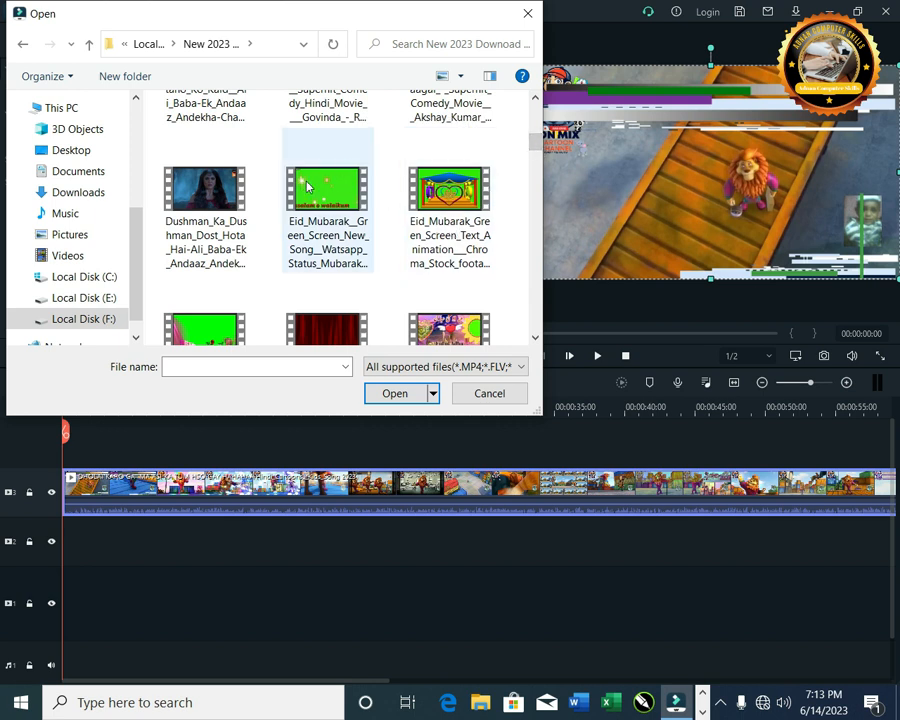
double_click(449, 190)
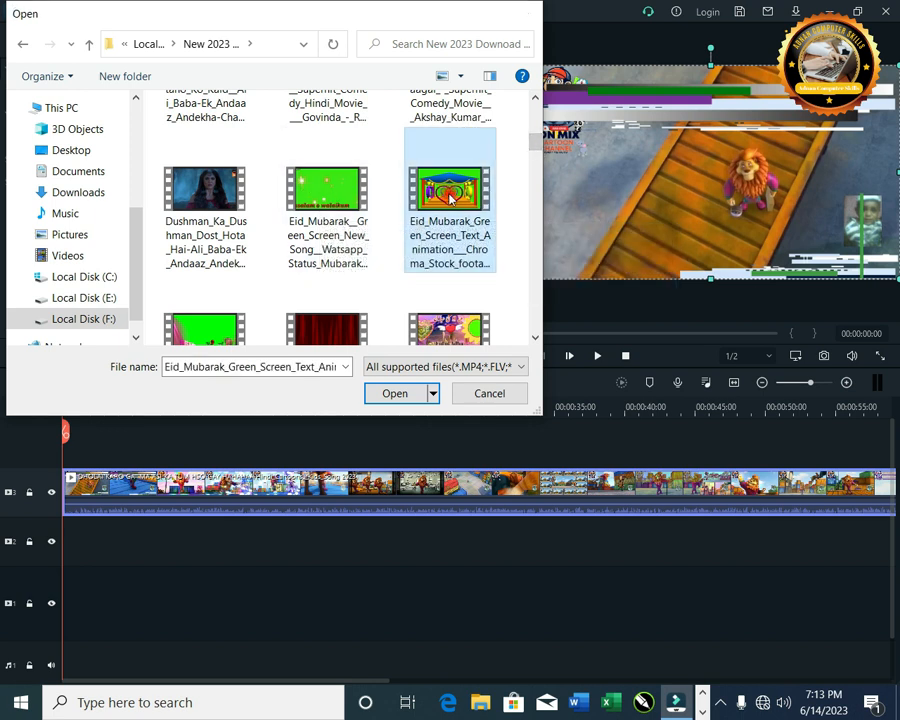
Step: Place the Eid Mubarak green screen clip on the track above the cartoon video at the start
left_click_drag(305, 94, 78, 440)
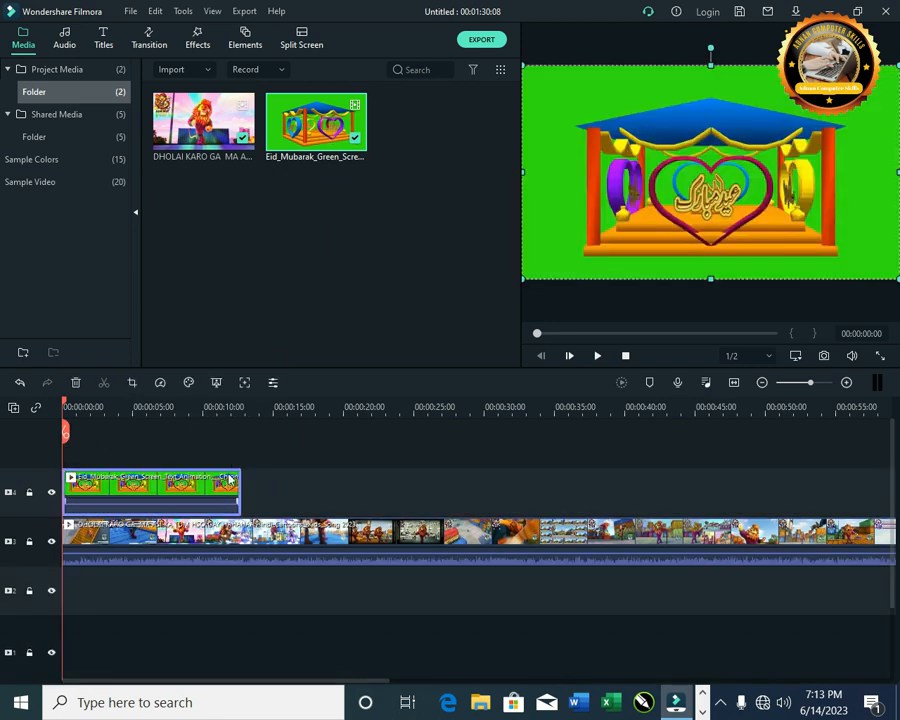
left_click_drag(243, 487, 438, 486)
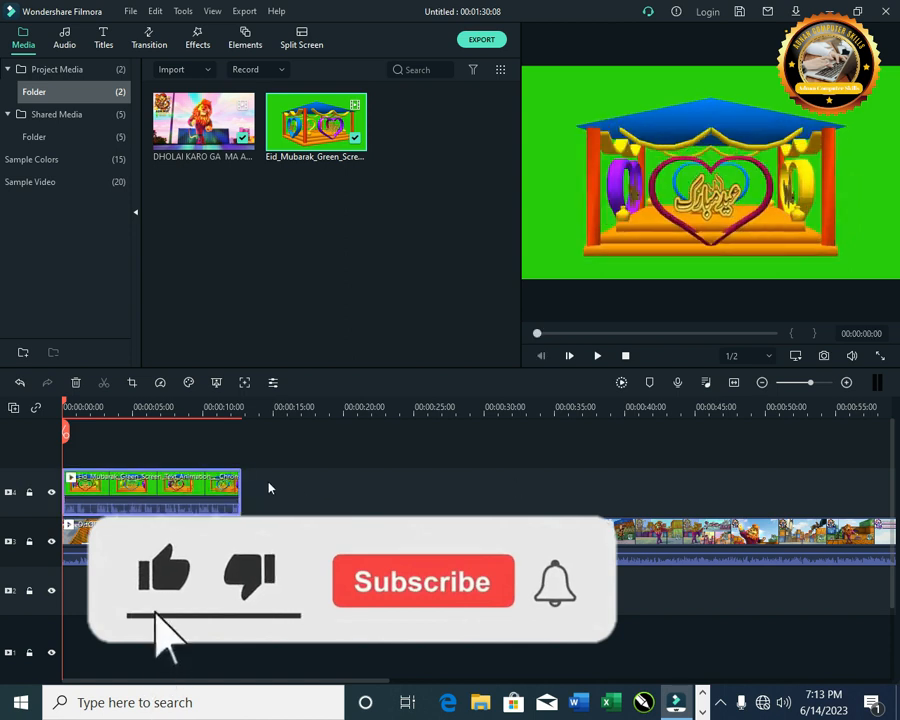
Step: Split the cartoon video at the green screen clip's end, 00:00:12:21, and delete the remaining part
left_click(275, 403)
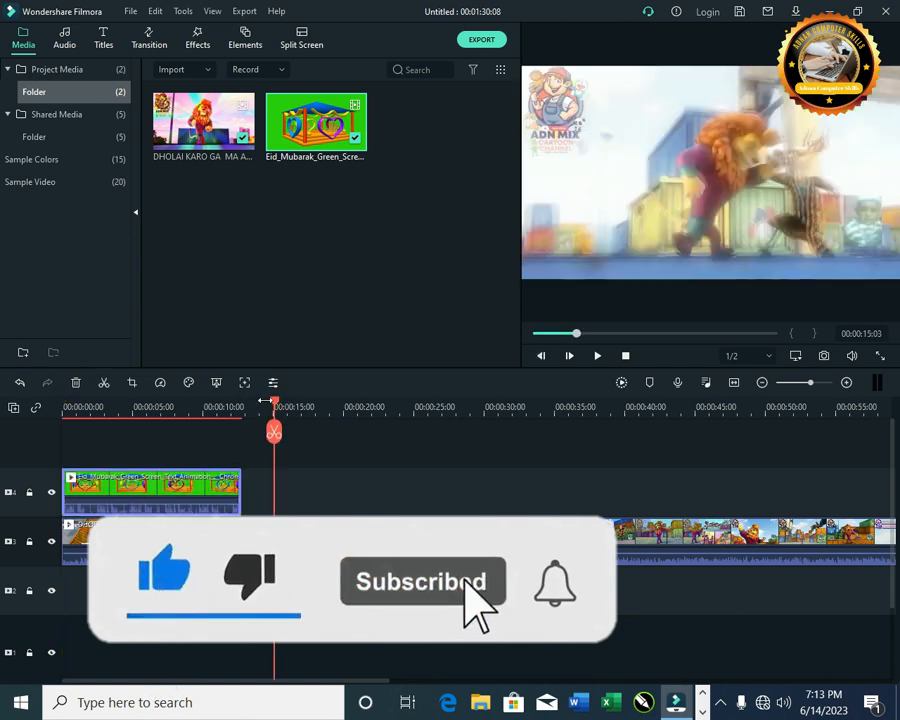
left_click_drag(276, 404, 246, 408)
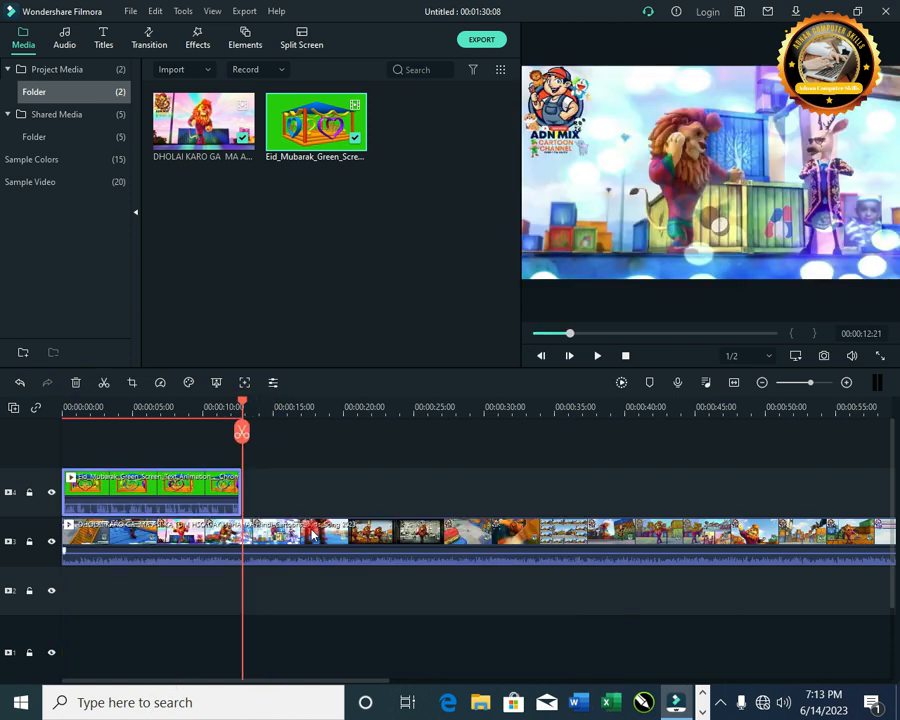
left_click(308, 527)
left_click(105, 384)
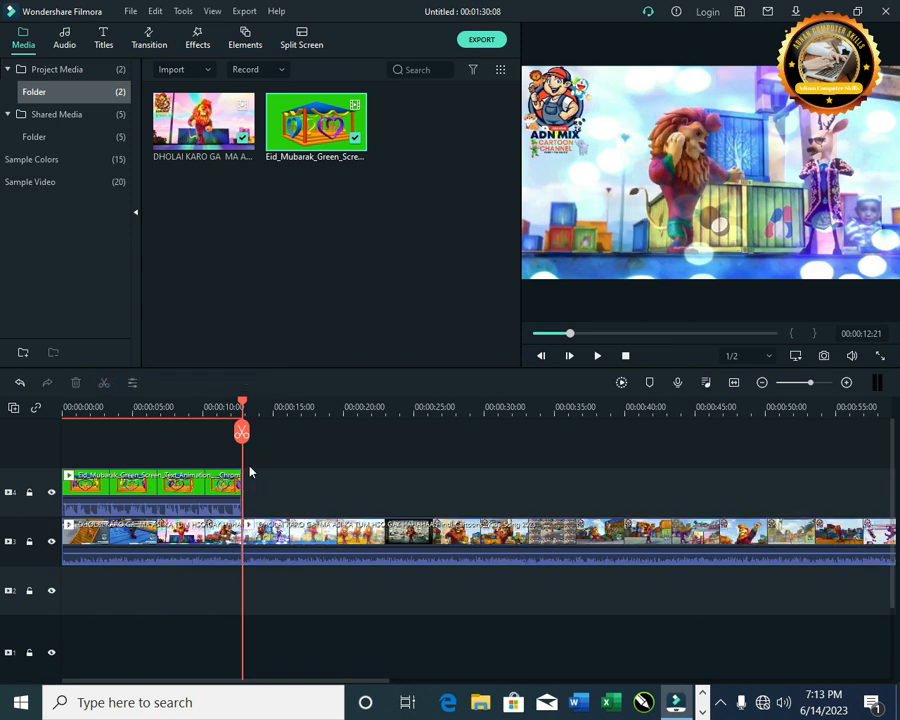
left_click(304, 545)
key("Delete")
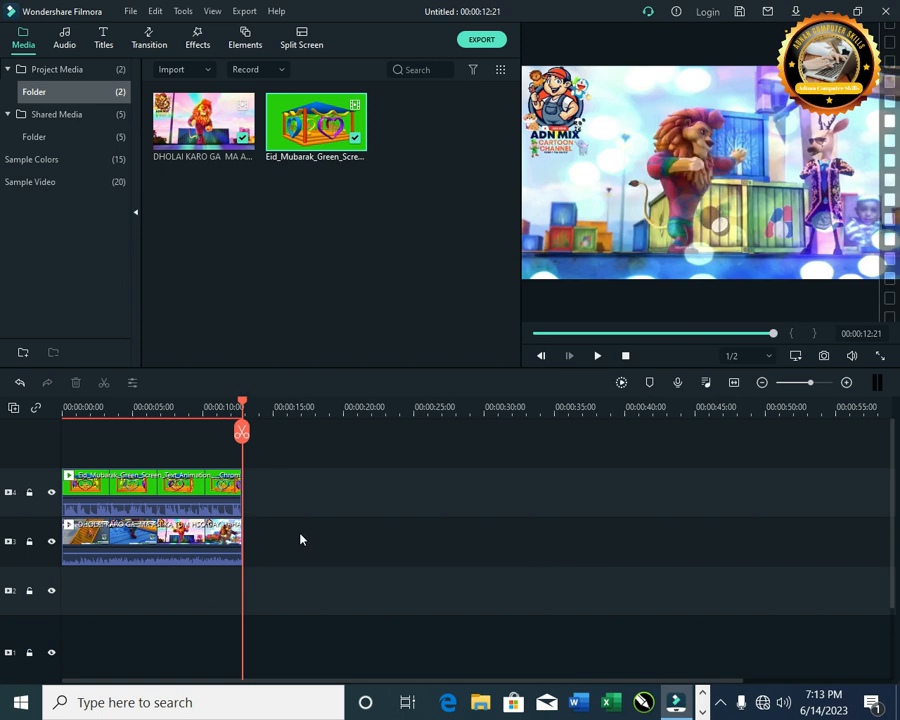
Step: Open the green screen clip's editing panel and browse its Video, Audio, Color and Animation tabs
left_click(69, 408)
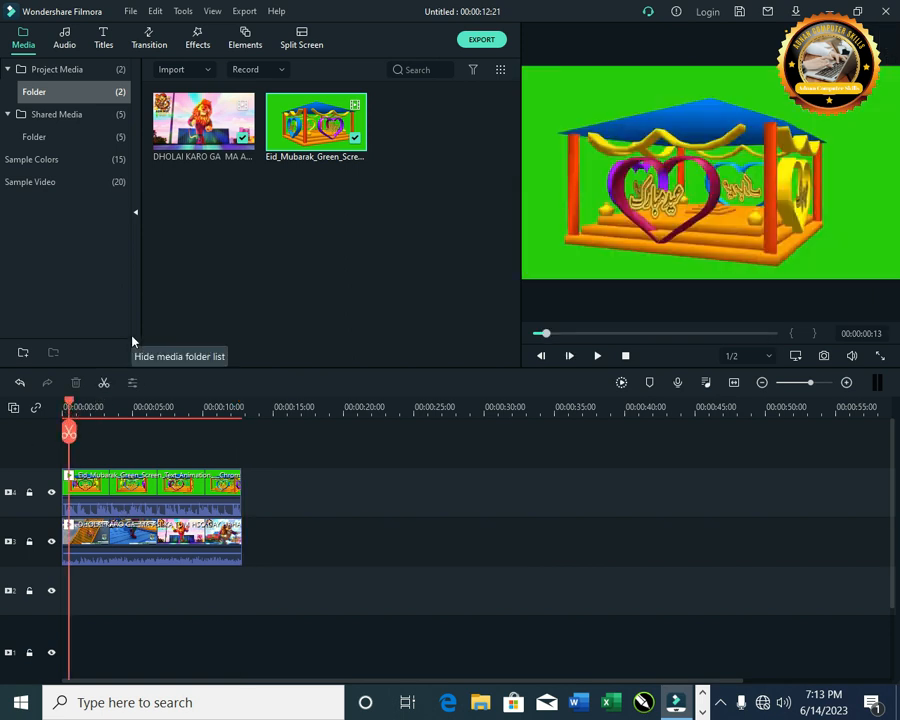
left_click(145, 487)
double_click(143, 482)
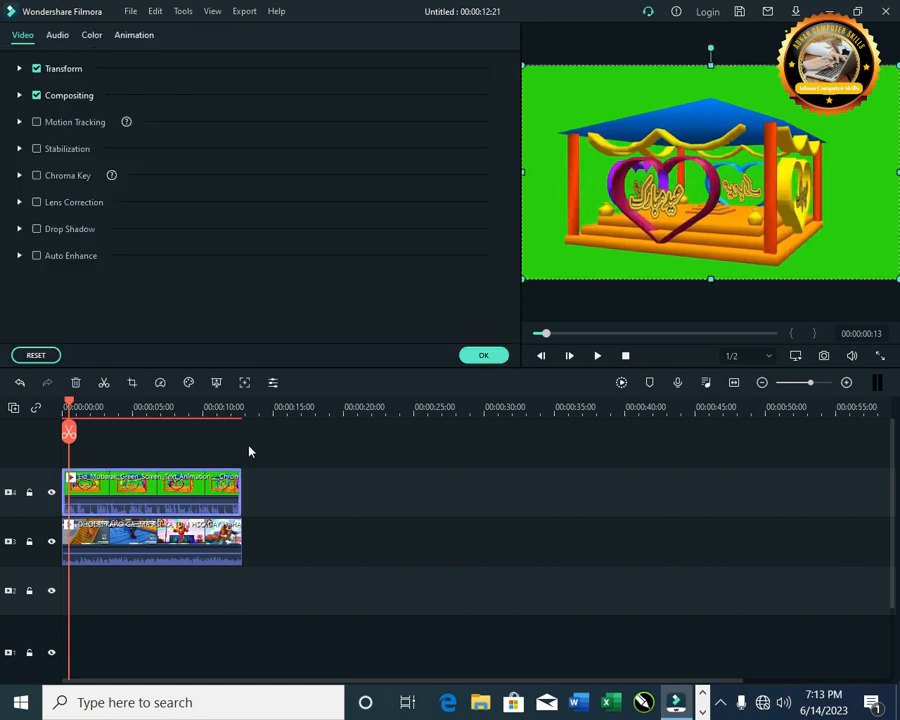
left_click(62, 33)
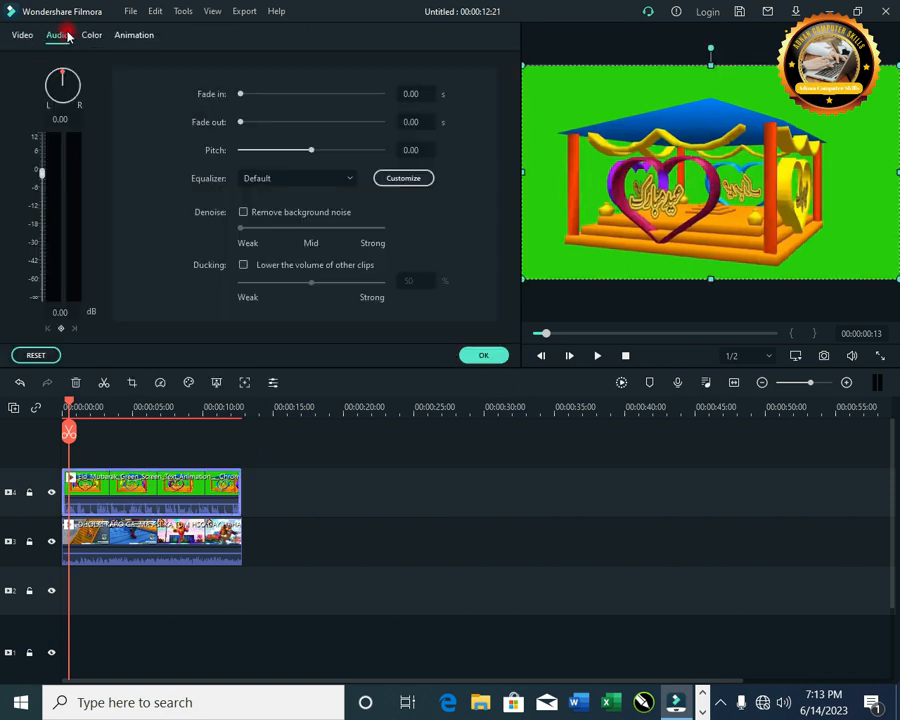
left_click(92, 36)
left_click(135, 39)
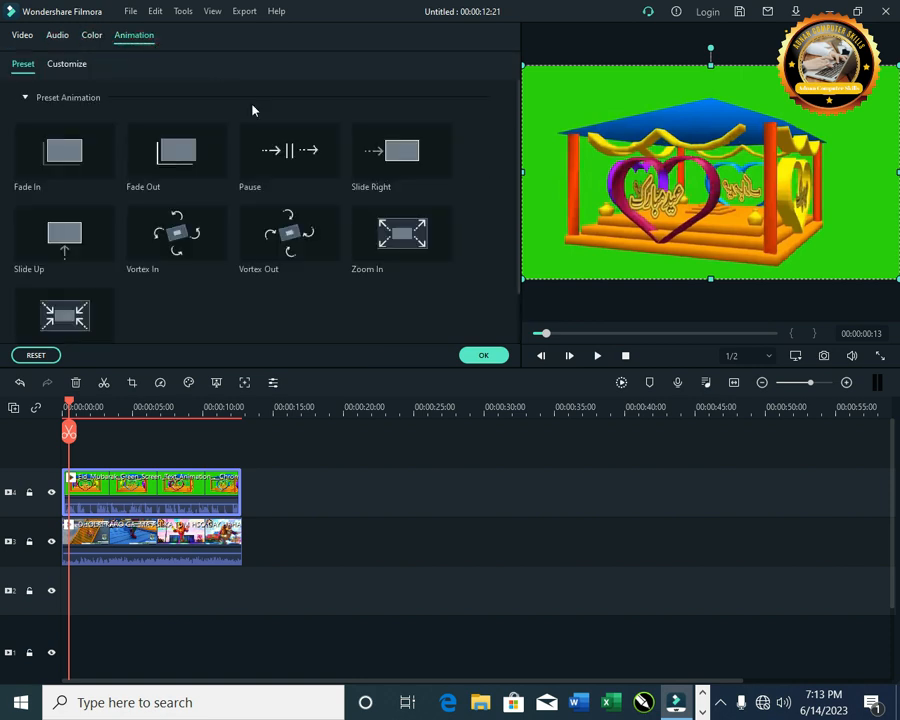
left_click(479, 355)
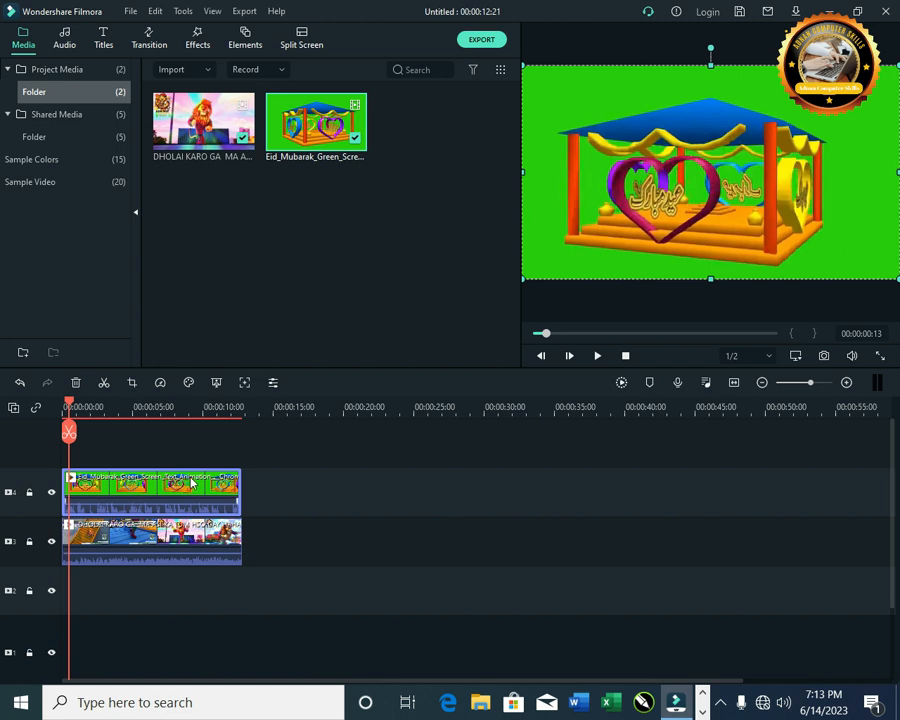
Step: Apply Green Screen to the Eid Mubarak clip to enable its Chroma Key
left_click(190, 483)
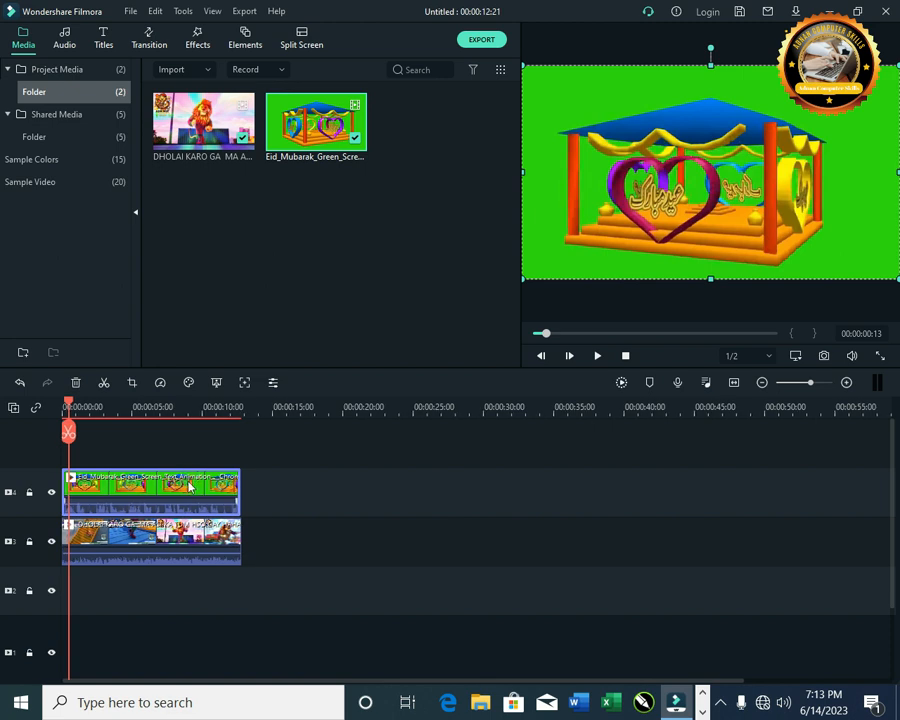
right_click(188, 487)
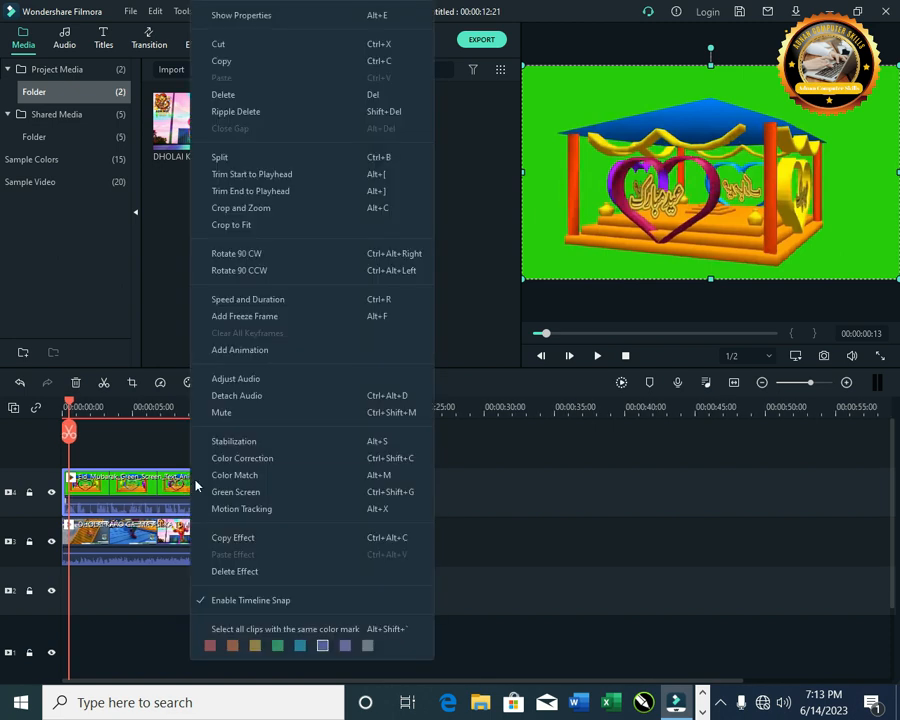
left_click(360, 499)
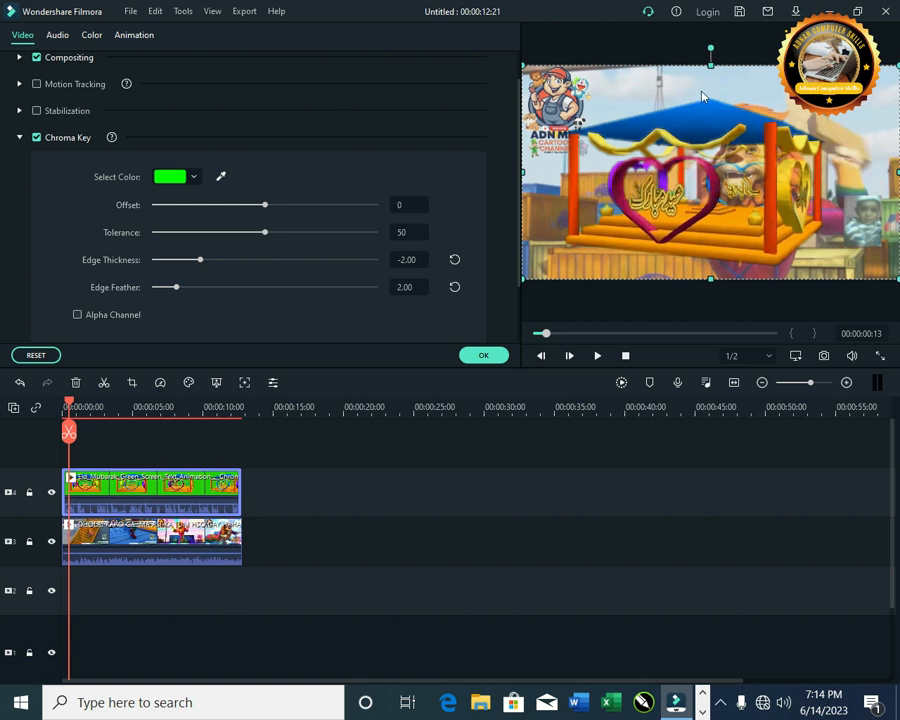
Step: Shrink the Eid Mubarak overlay into a small box in the preview's upper-right corner
left_click_drag(519, 63, 800, 222)
left_click_drag(852, 250, 869, 88)
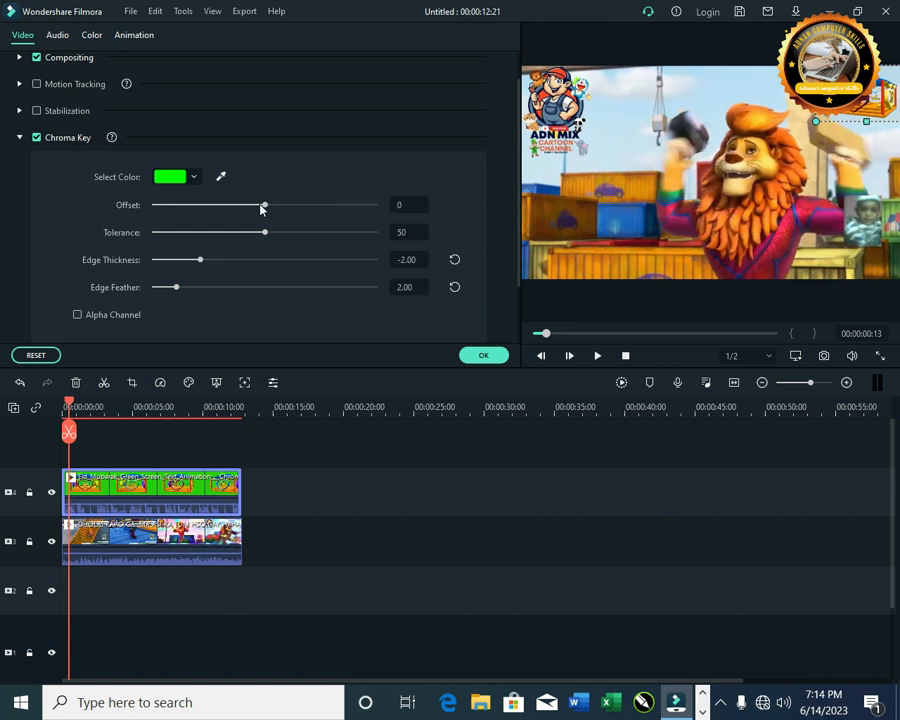
Step: Set the chroma key Offset and Tolerance to 100, Edge Thickness to 4.69 and Edge Feather to 17.83
left_click_drag(263, 205, 366, 210)
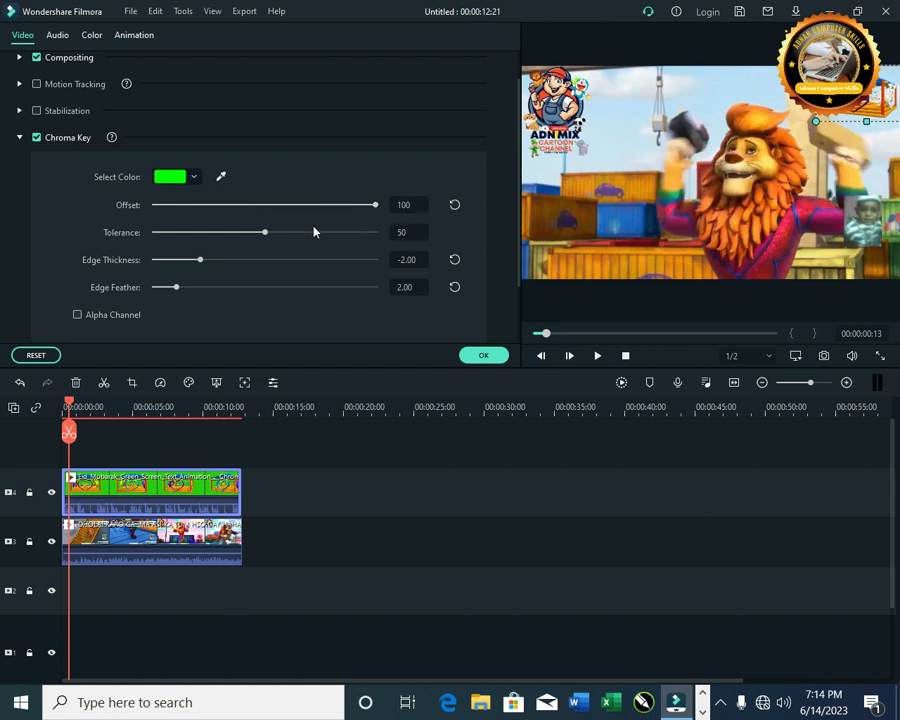
left_click(381, 230)
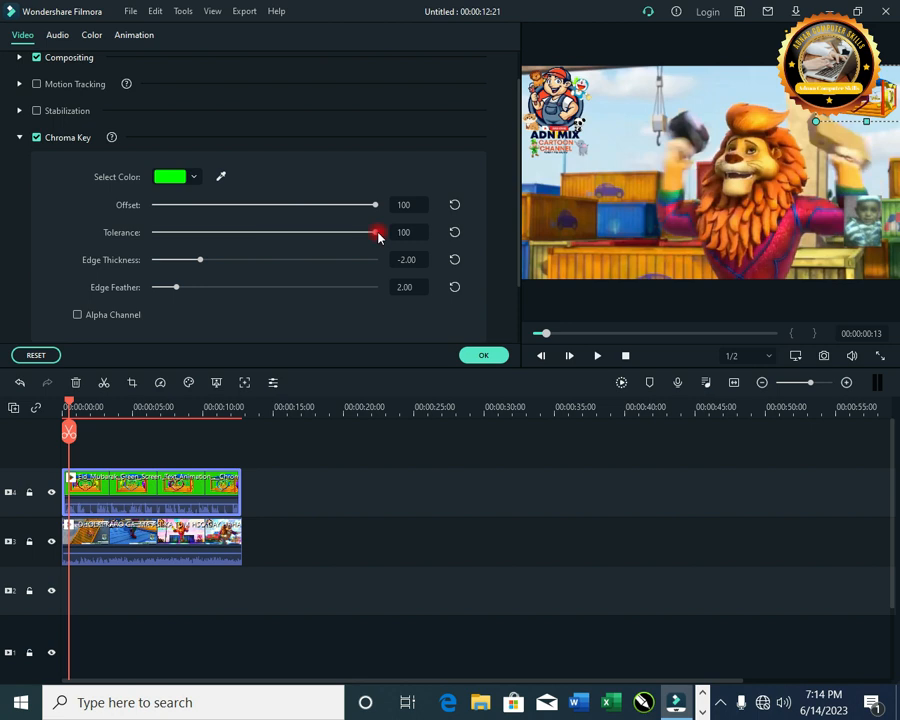
left_click_drag(359, 262, 349, 260)
left_click(351, 287)
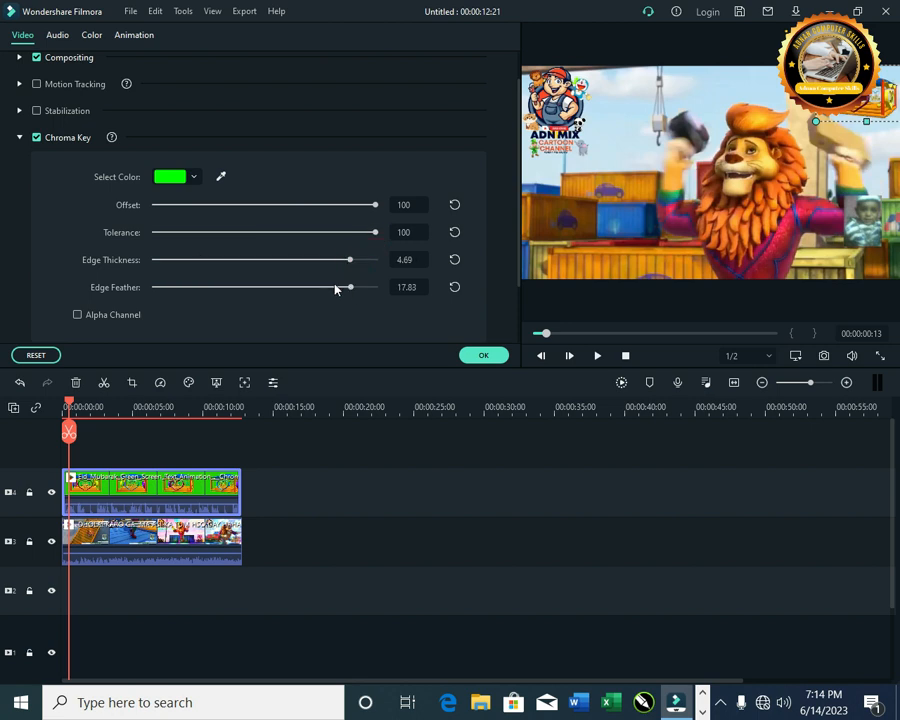
Step: Set the chroma key Offset to -10, Tolerance to 48, Edge Thickness to 0.02 and Edge Feather to 3.50
left_click(254, 206)
left_click(260, 240)
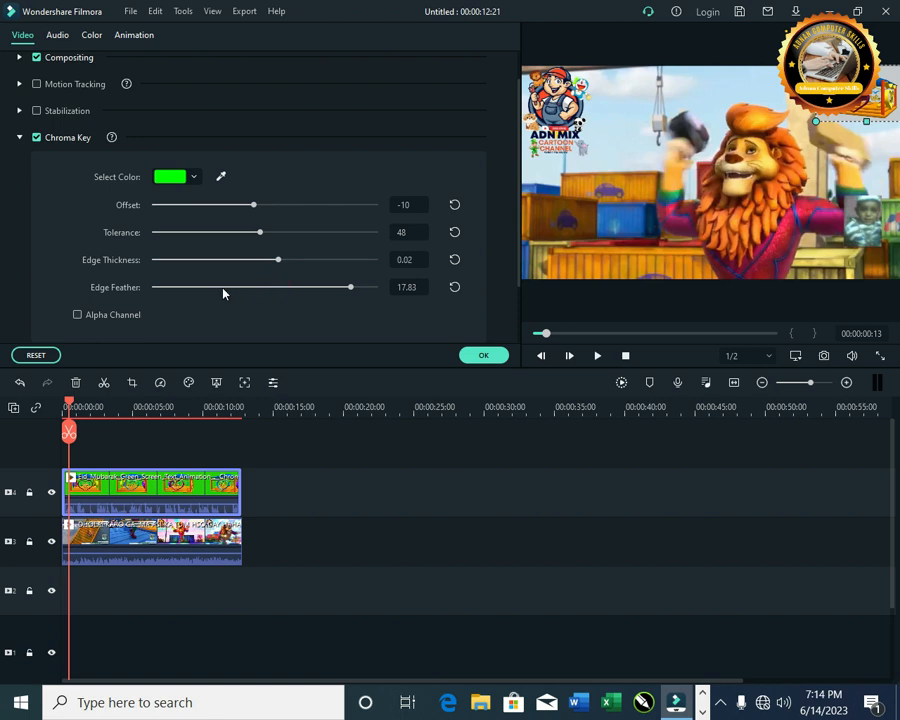
left_click(194, 288)
left_click(557, 504)
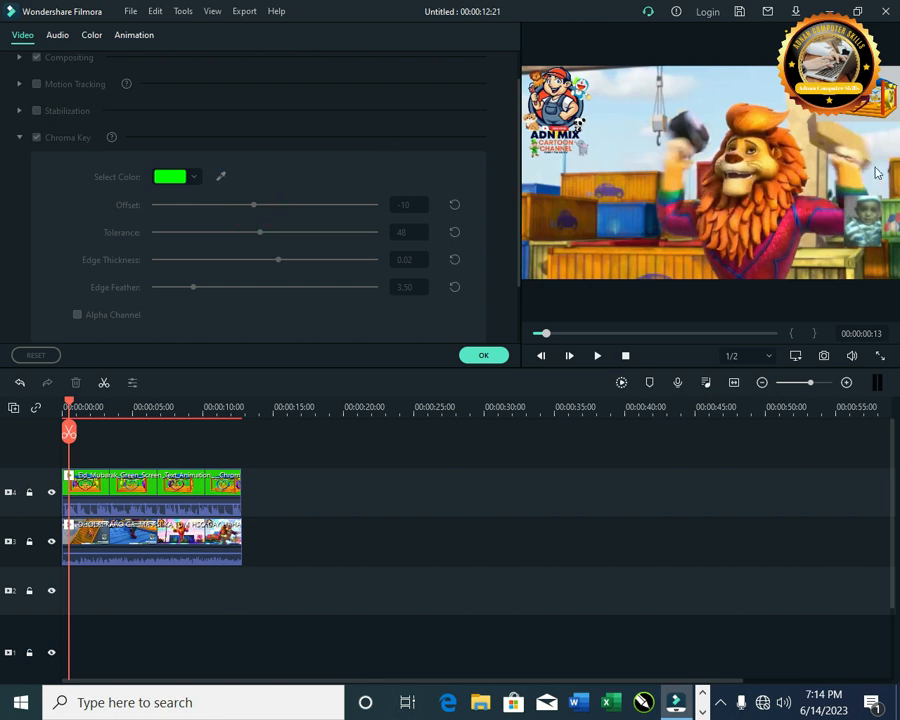
Step: Set the overlay's chroma key Edge Feather to 1.59, Edge Thickness to -4.93 and Tolerance to 98
left_click(877, 103)
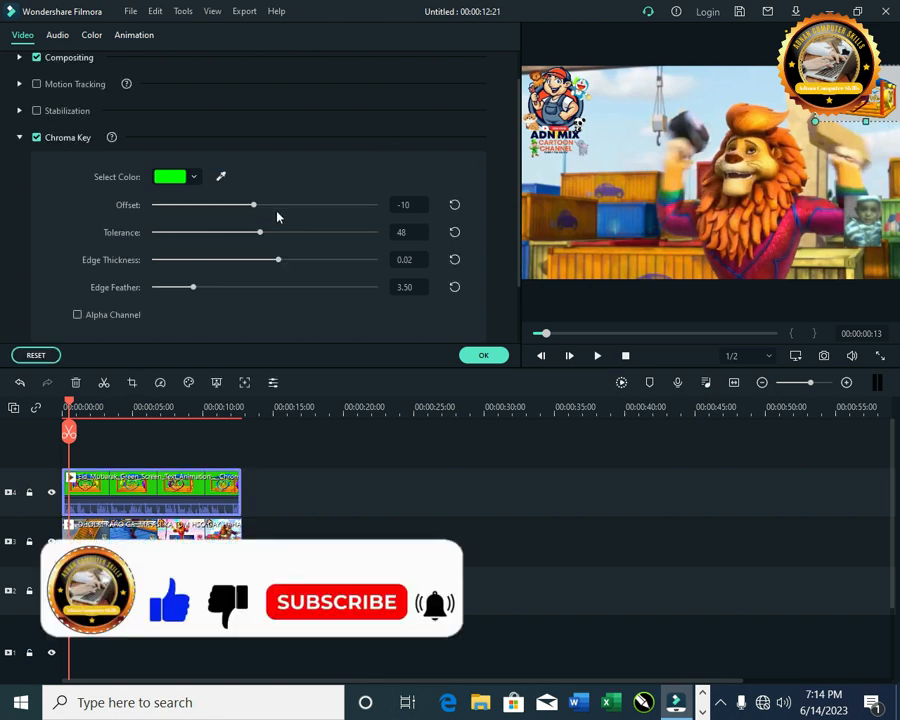
left_click_drag(187, 291, 175, 287)
left_click(207, 259)
left_click(178, 260)
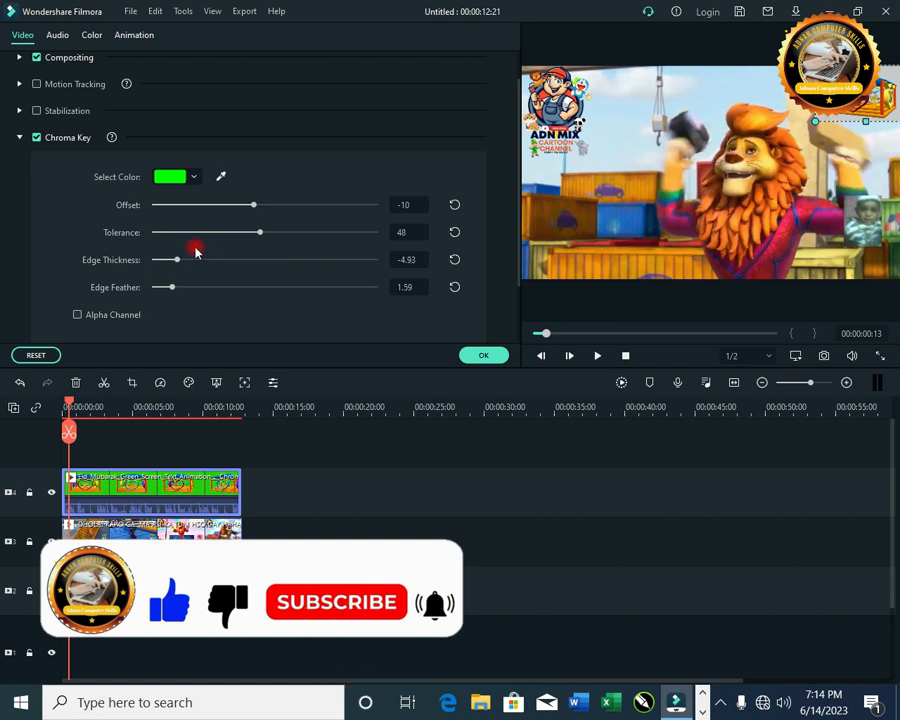
left_click(193, 233)
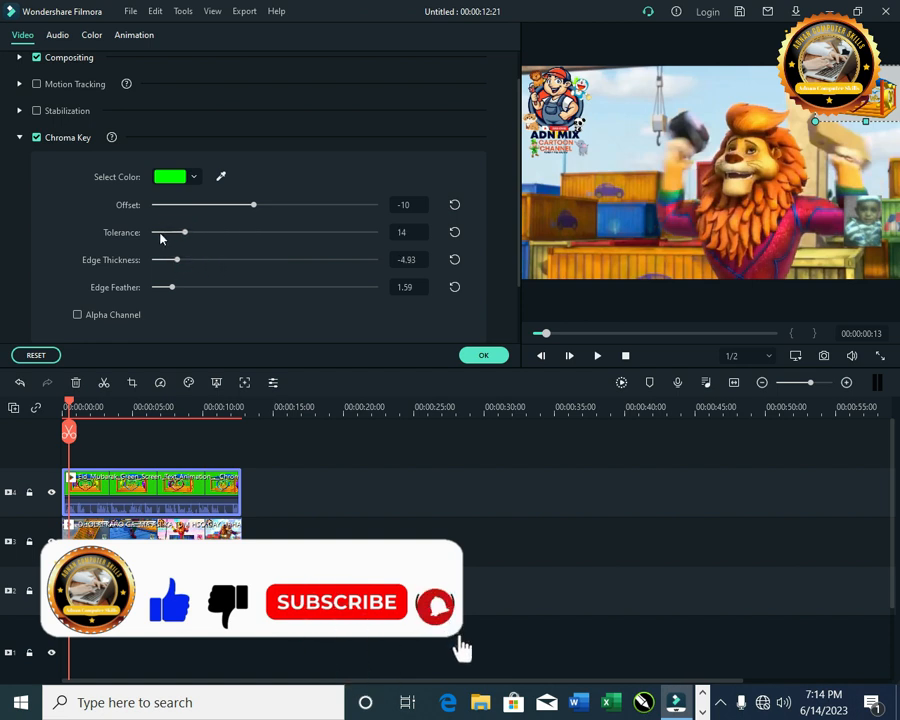
left_click(157, 233)
left_click_drag(158, 232, 137, 230)
left_click_drag(265, 246, 373, 281)
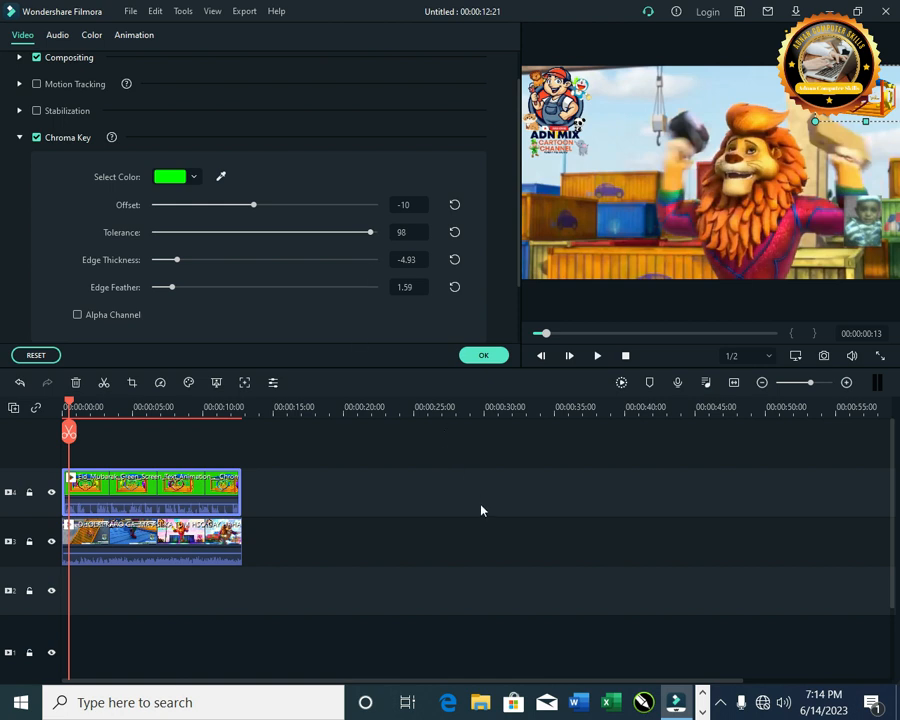
Step: Play the composite from the start to review the keyed overlay and confirm the clip's settings
left_click(466, 533)
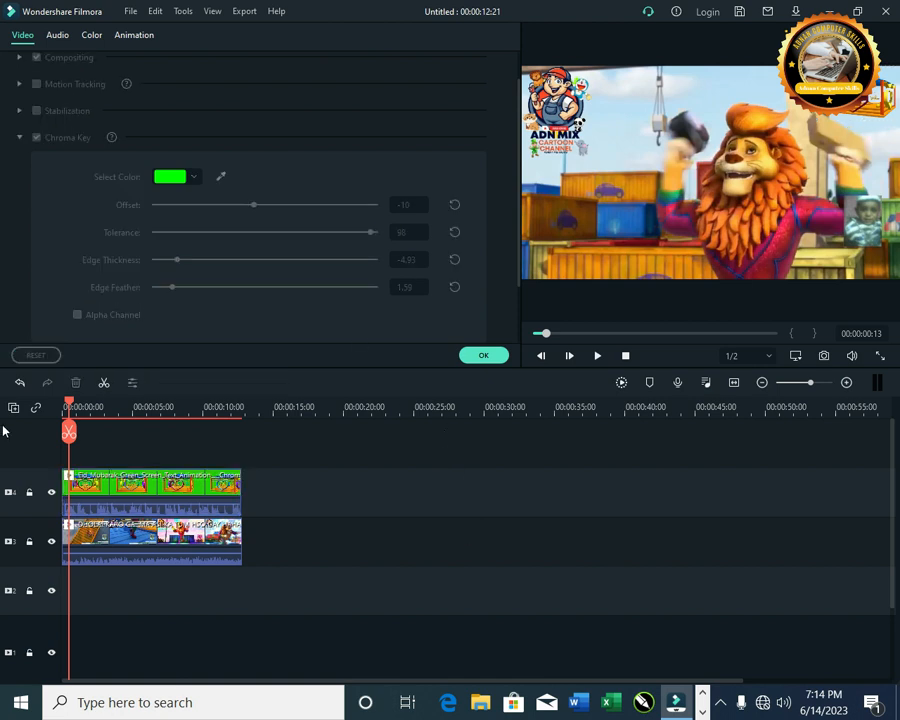
left_click(62, 401)
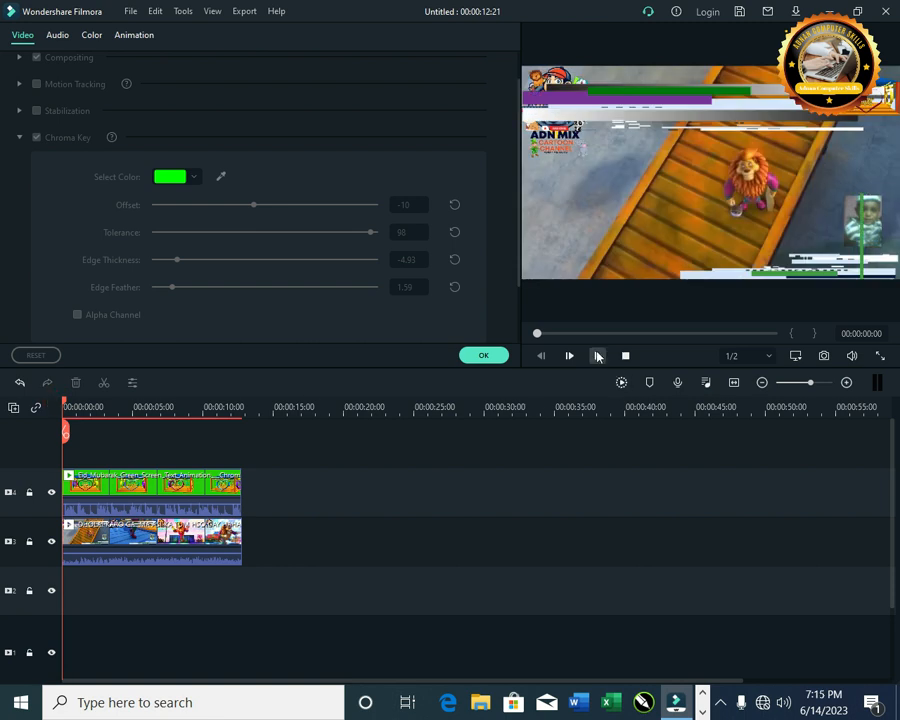
left_click(597, 356)
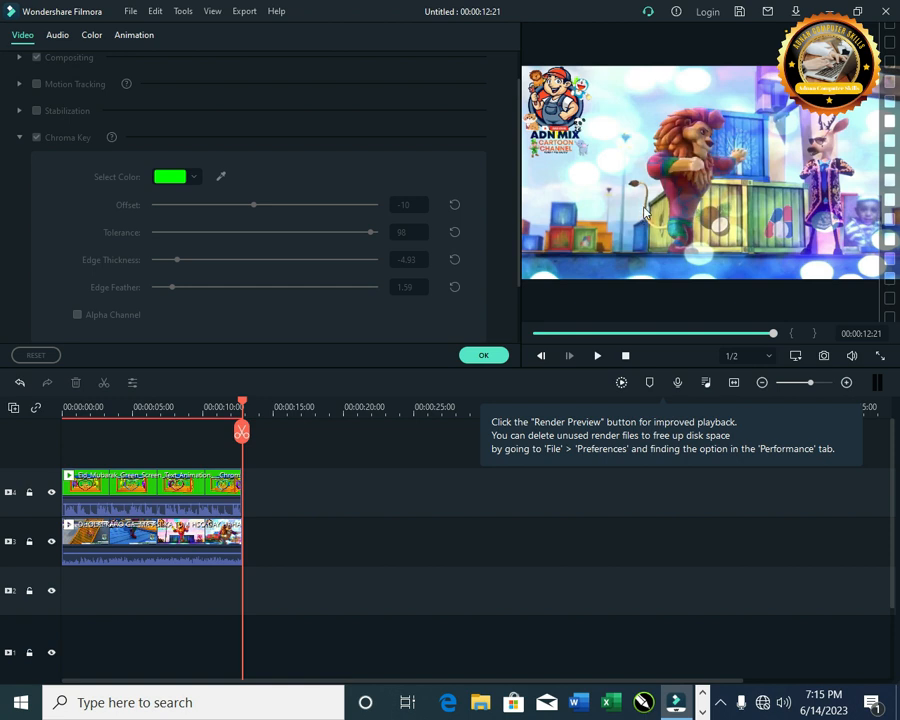
left_click(483, 355)
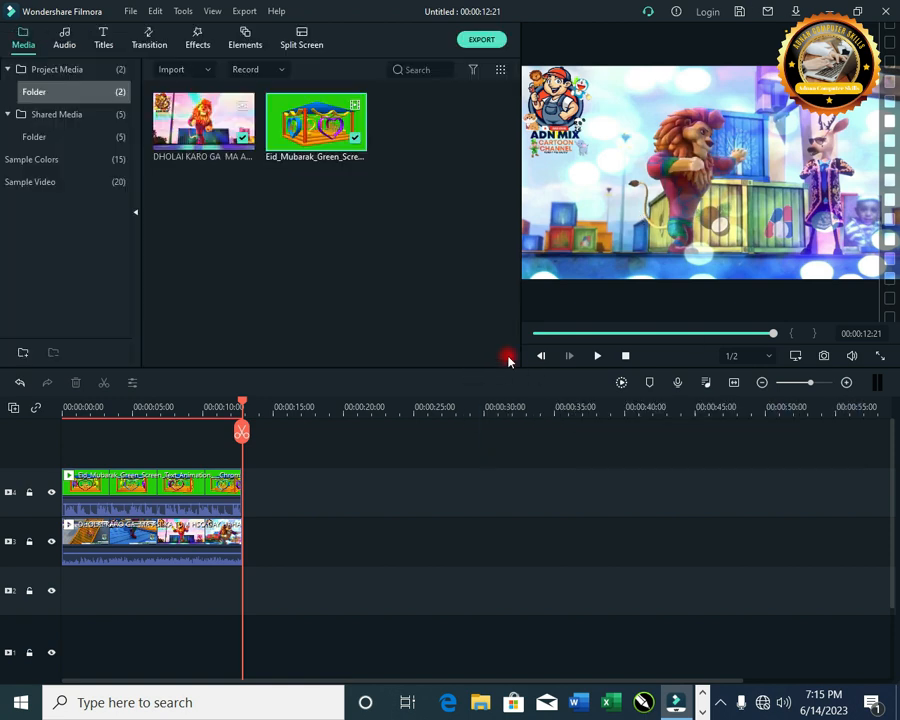
Step: Export the project as a MOV file named "a" to the Videos folder
left_click(497, 38)
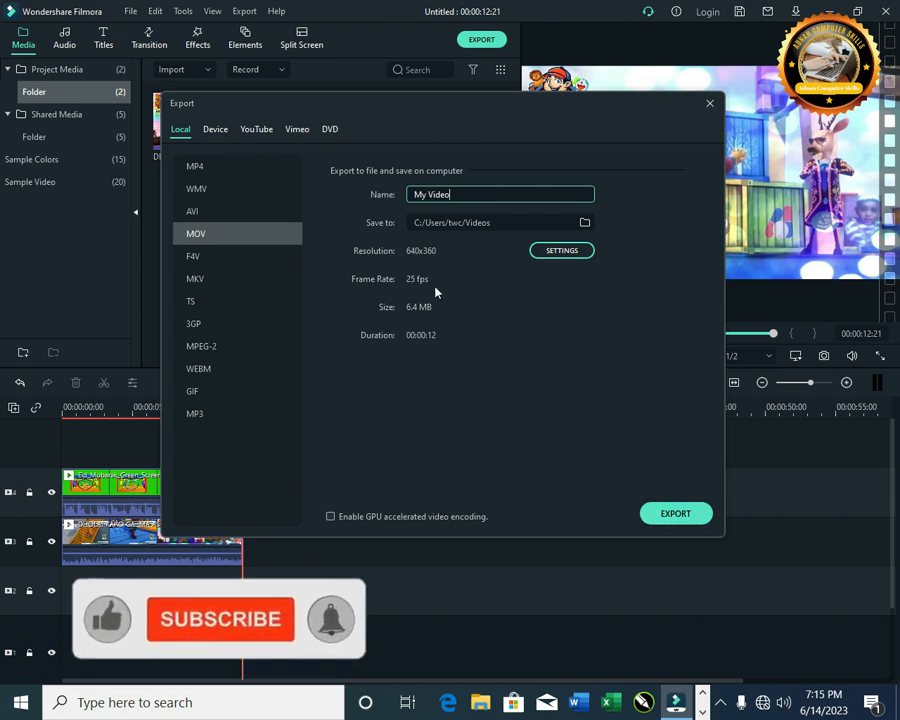
left_click(709, 104)
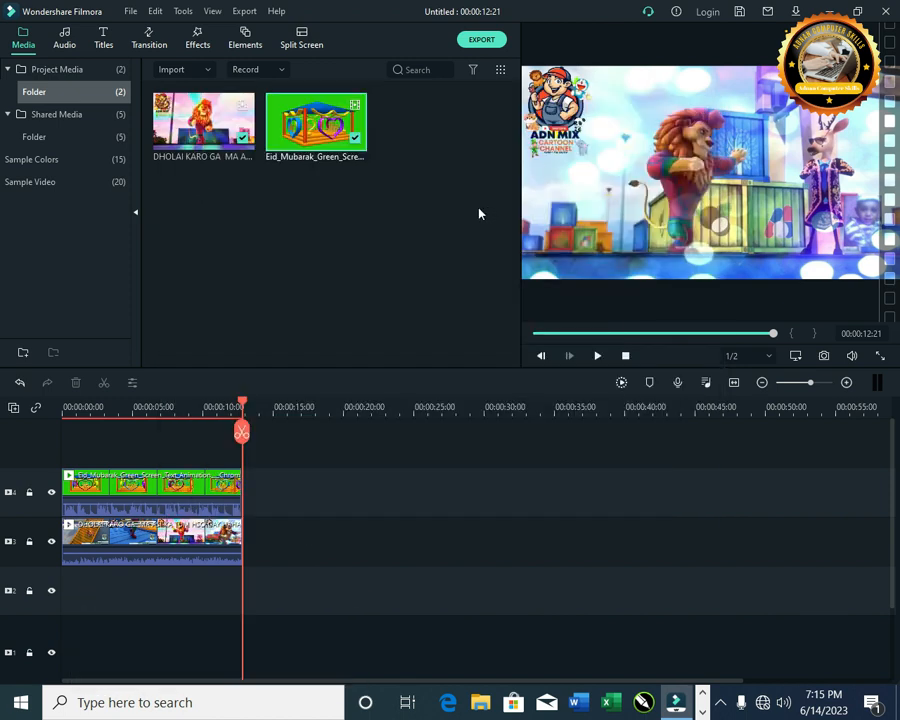
left_click(486, 44)
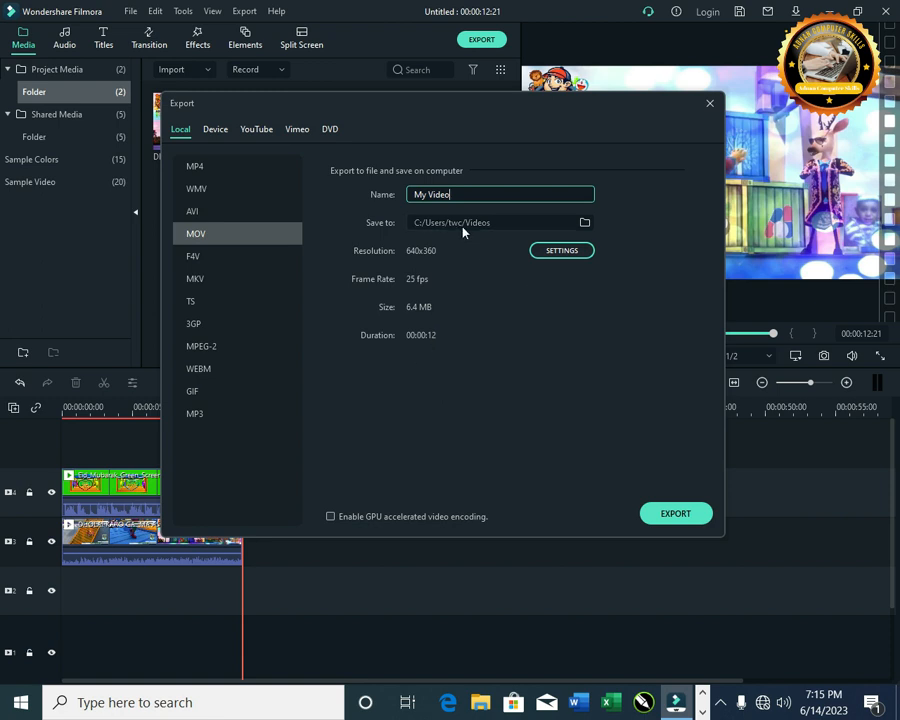
key("BackSpace")
key("BackSpace")
key("BackSpace")
key("BackSpace")
key("BackSpace")
key("BackSpace")
key("BackSpace")
key("BackSpace")
type("a")
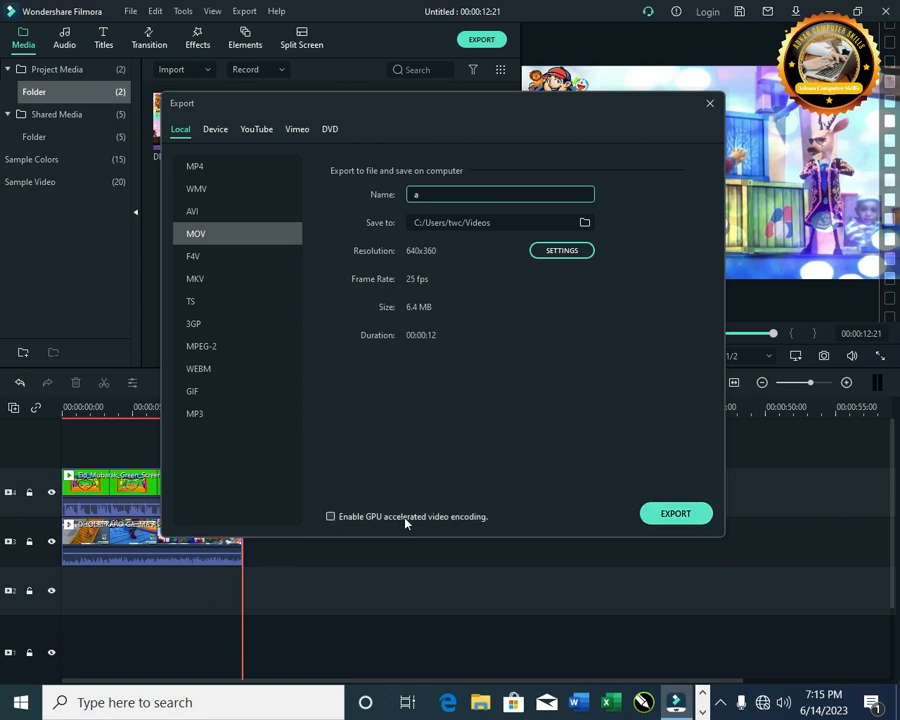
left_click(675, 514)
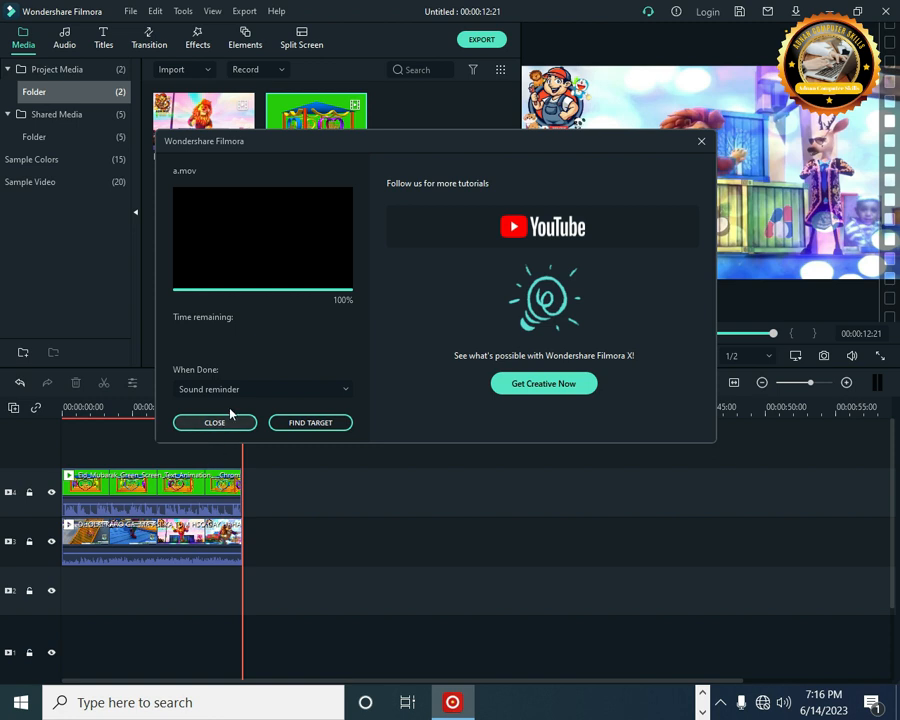
Step: Open the exported file "a" from its target folder and play it back
left_click(307, 426)
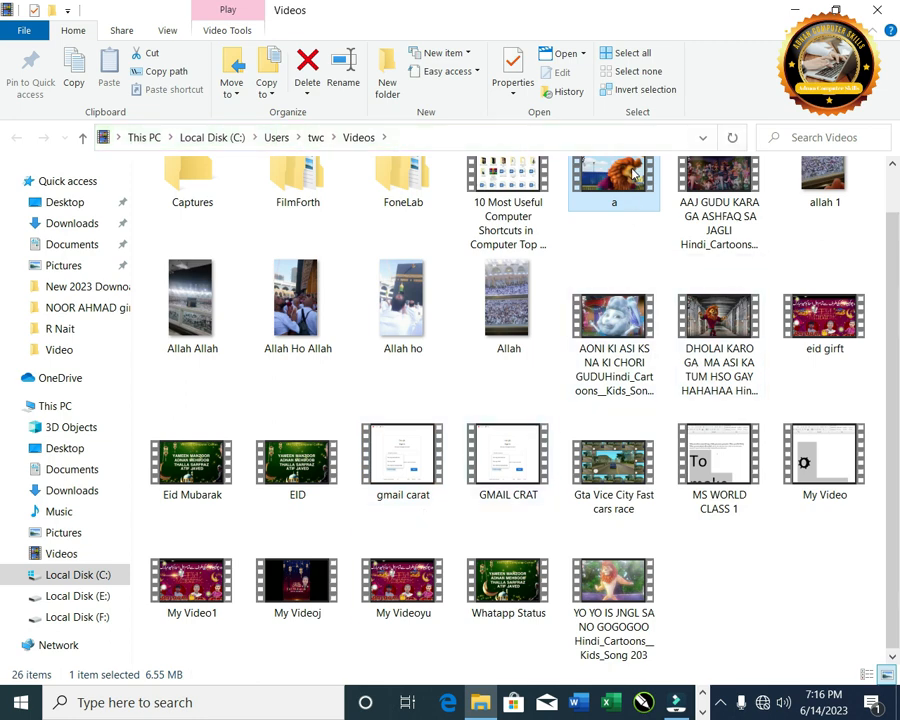
left_click(632, 173)
double_click(637, 224)
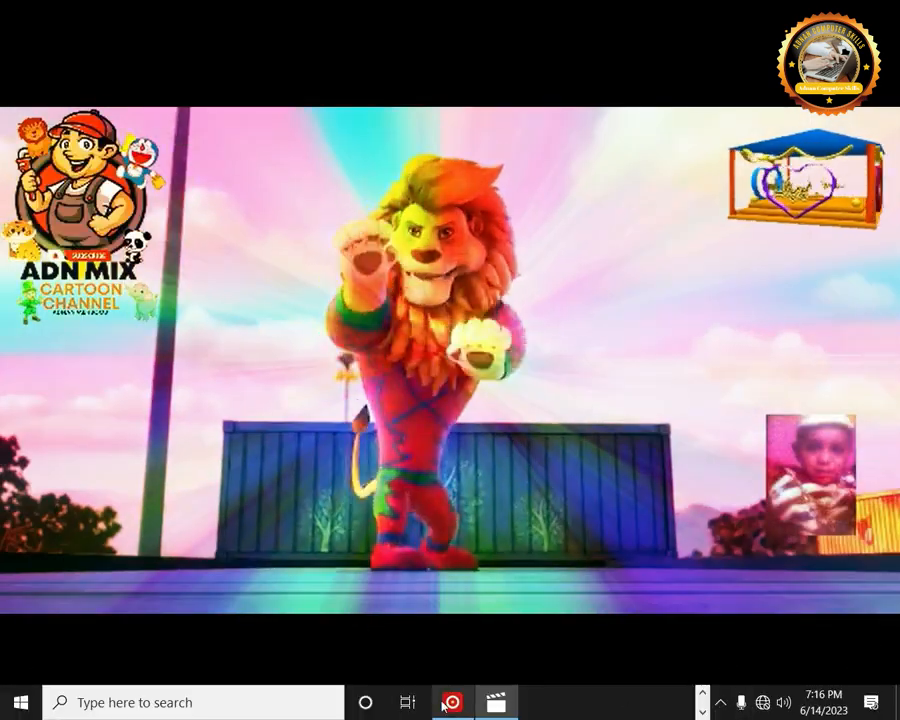
left_click(452, 703)
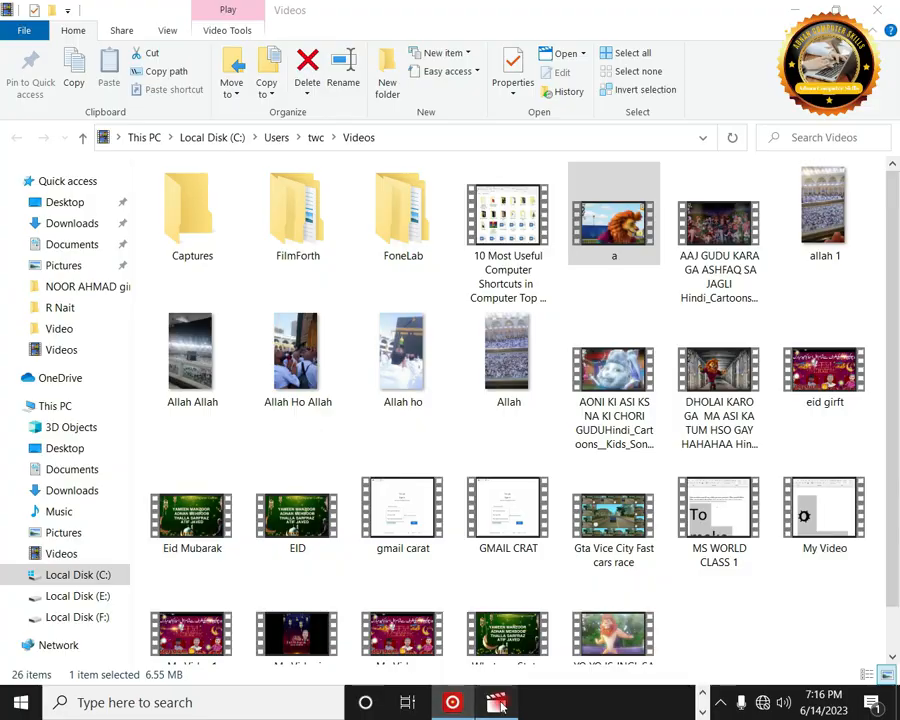
left_click(498, 703)
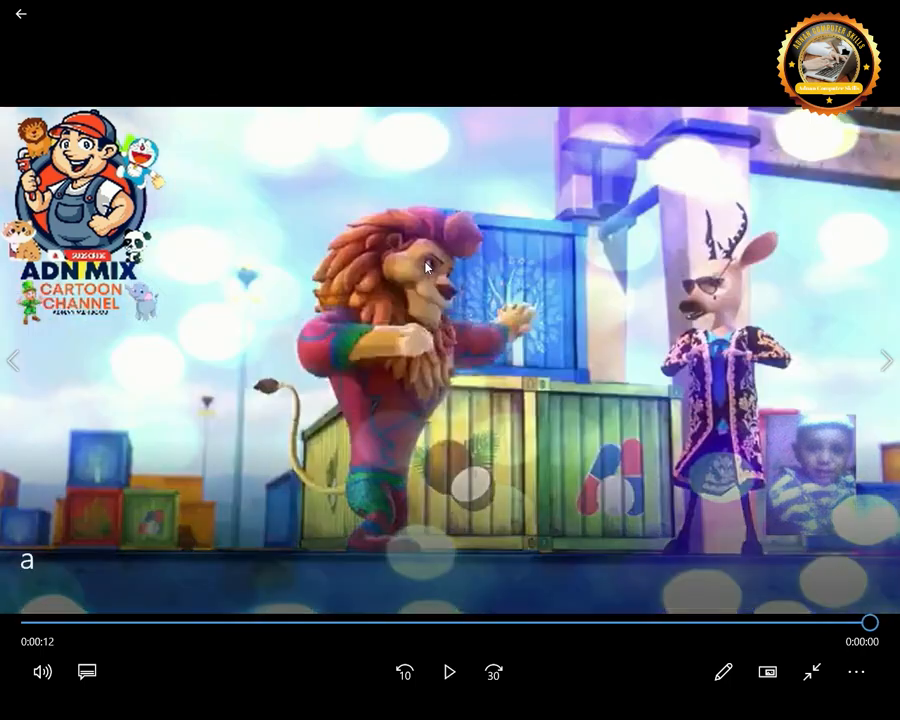
left_click(884, 8)
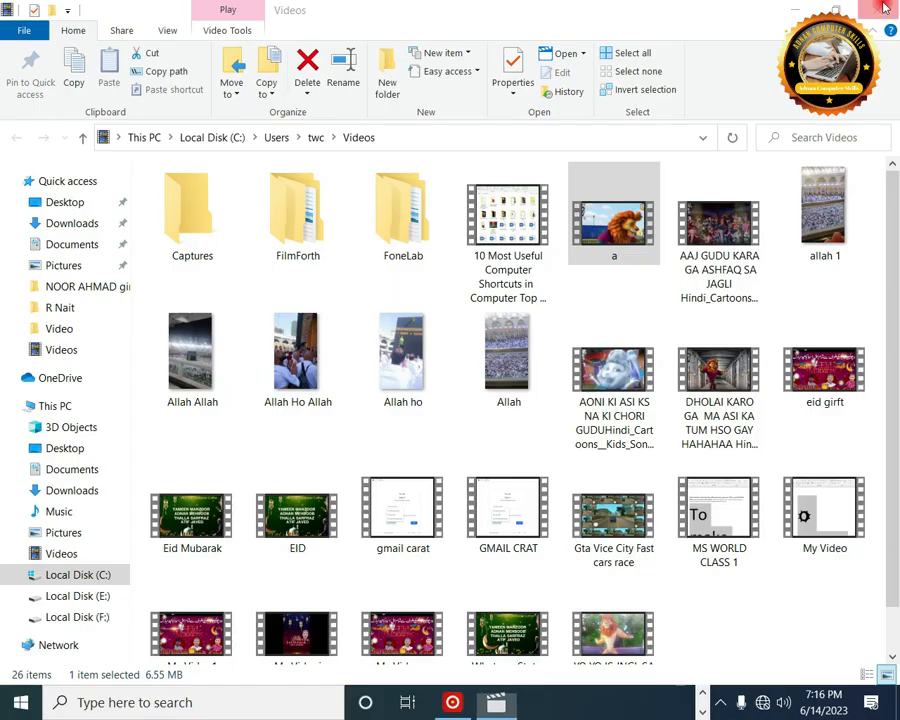